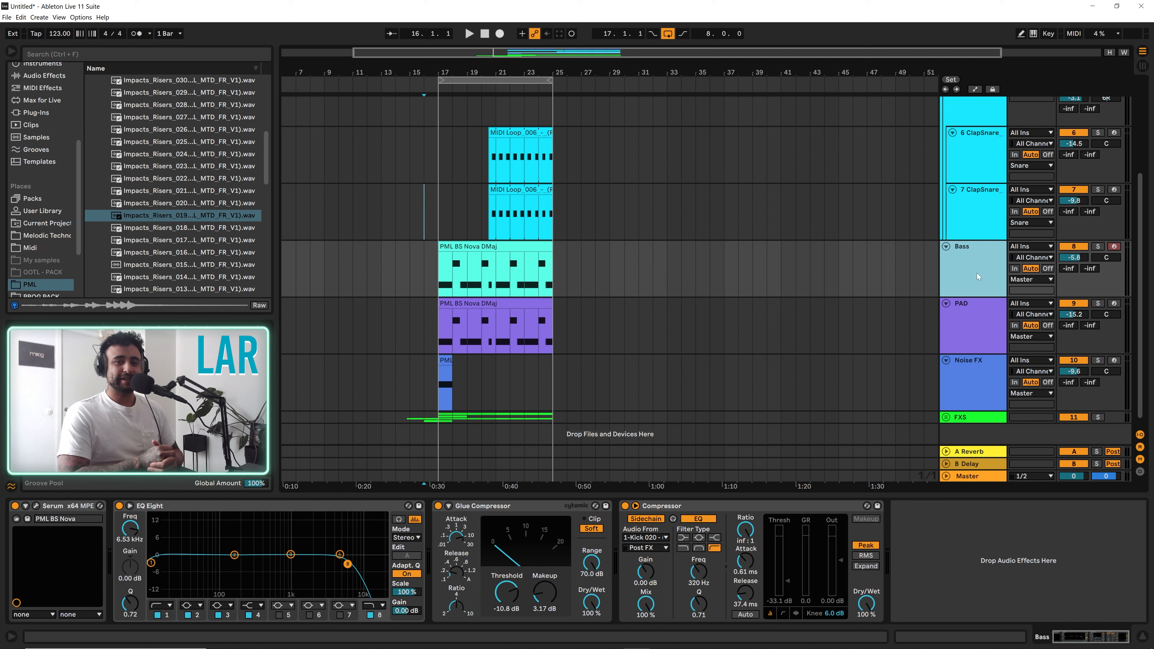
- Play back the looped section with all tracks, stop, and set the playback start to bar 17
key("space")
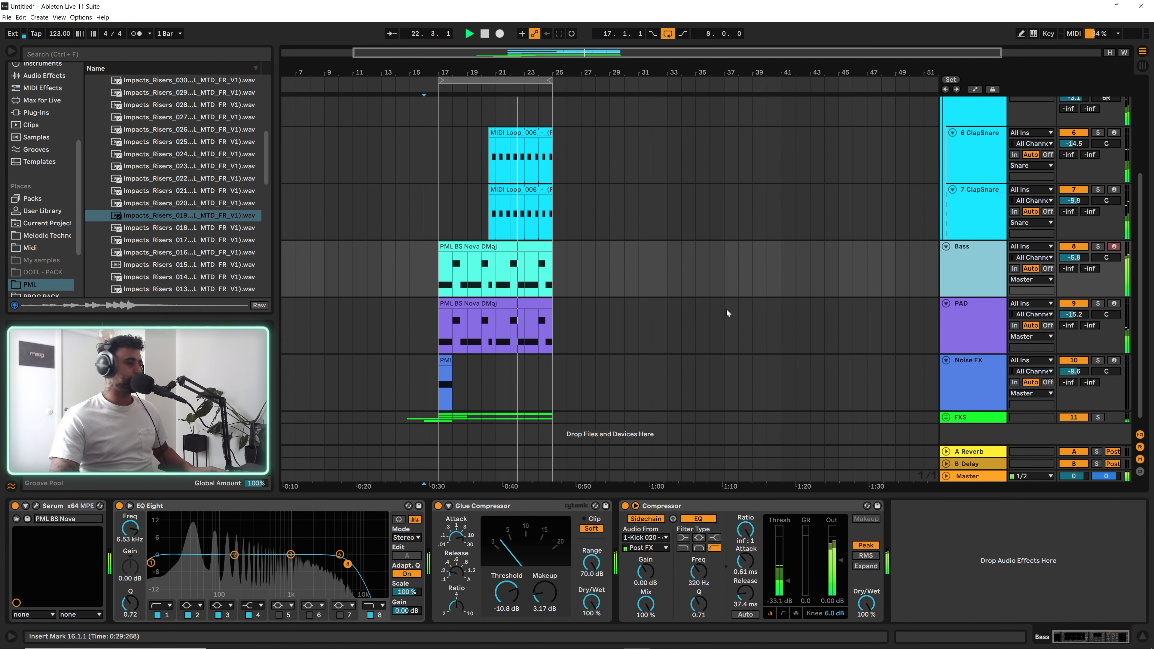
scroll(609, 273, "left", 2)
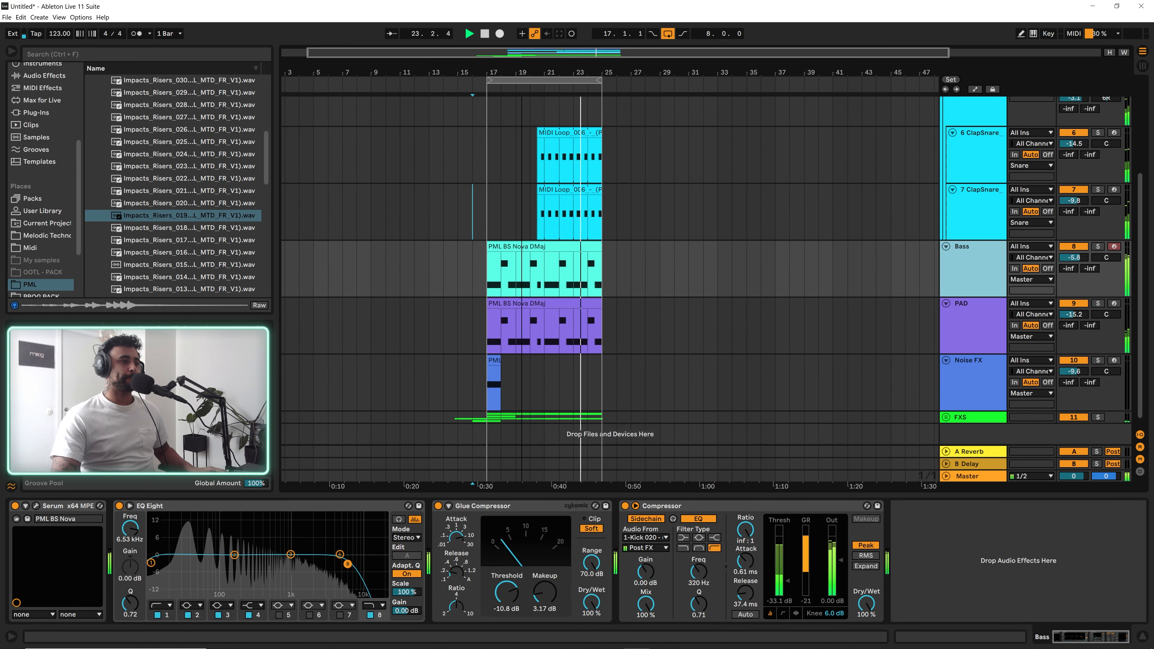
left_click_drag(501, 73, 500, 102)
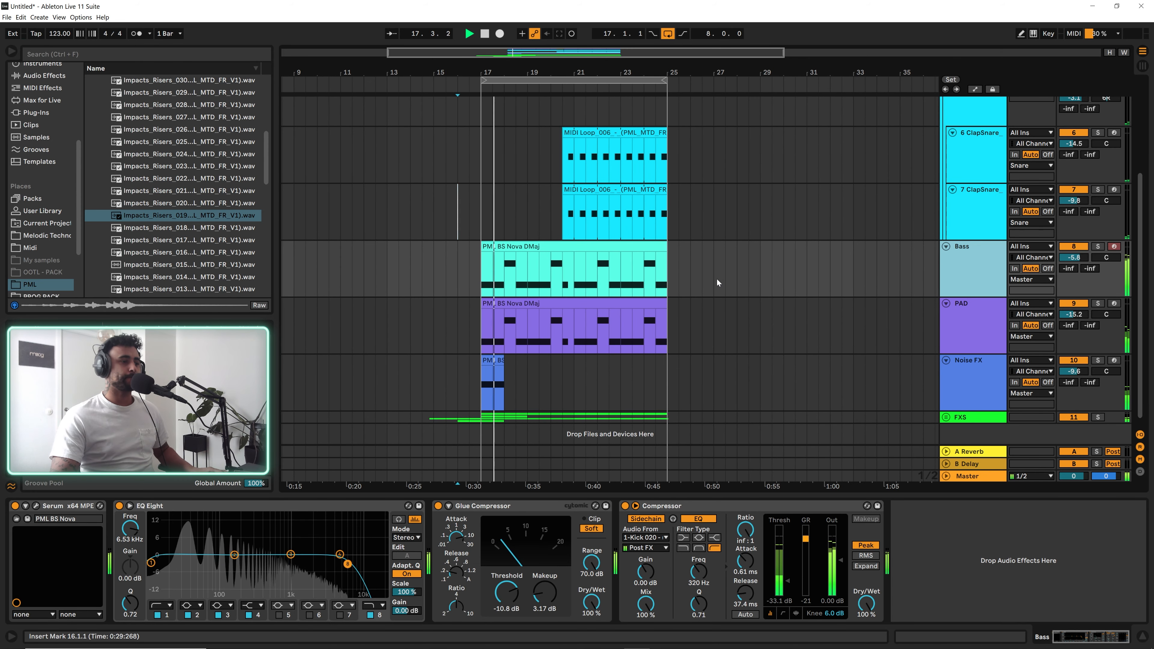
left_click(478, 276)
key("space")
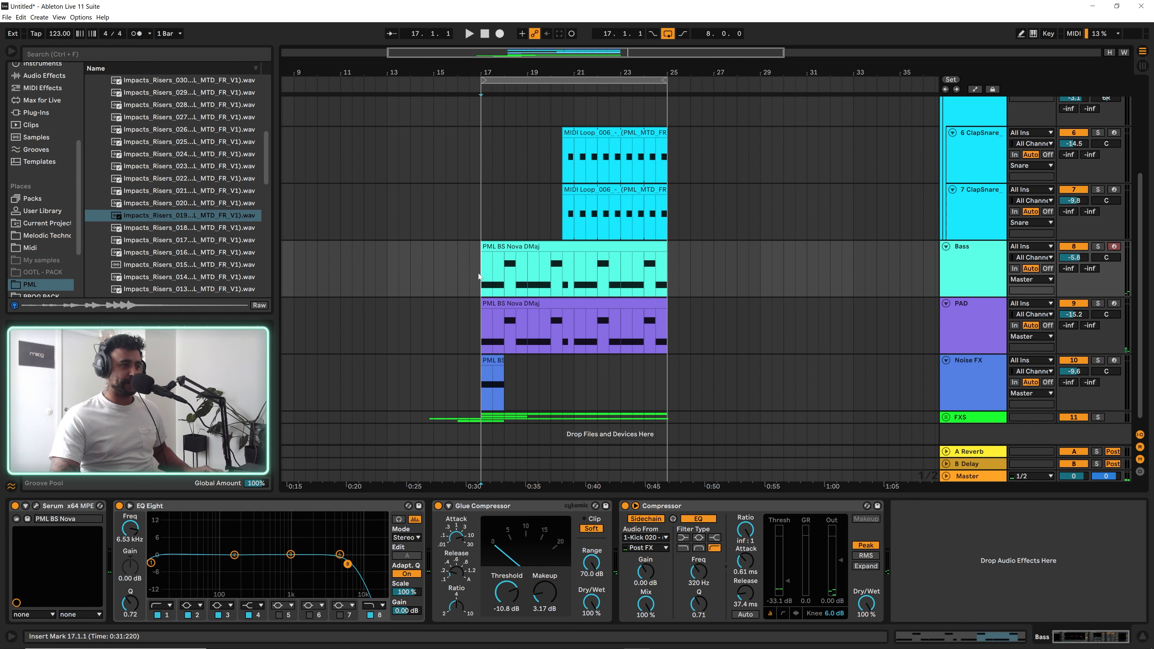
- Play the soloed Bass track from bar 17 and bypass its sidechain Compressor
key("space")
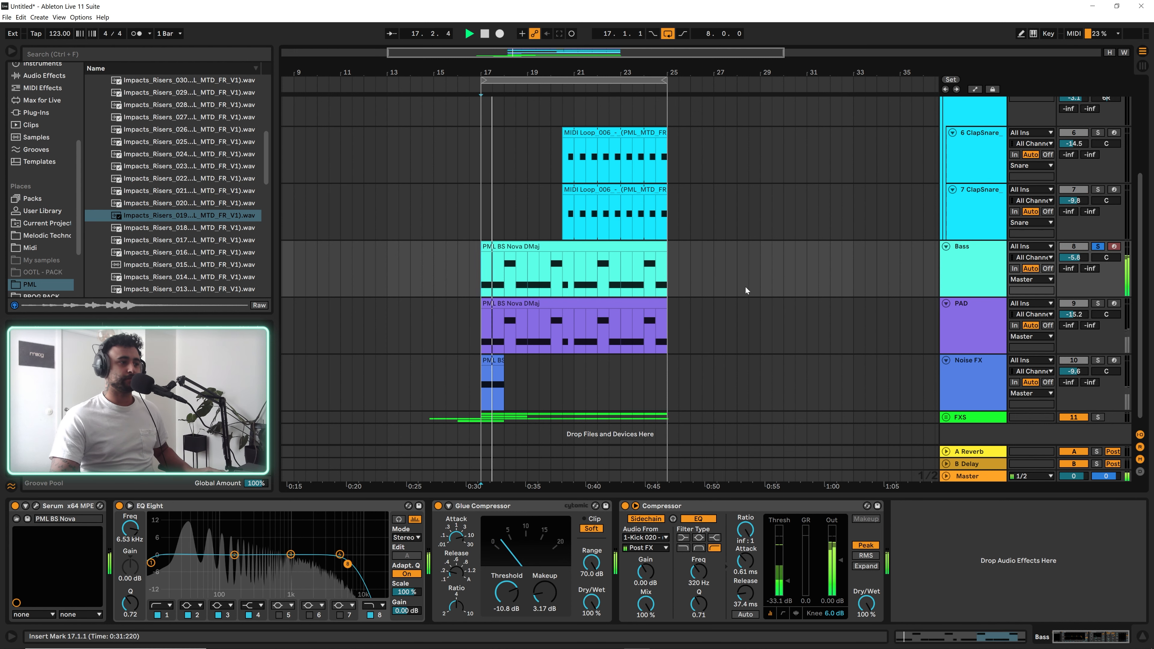
left_click(626, 505)
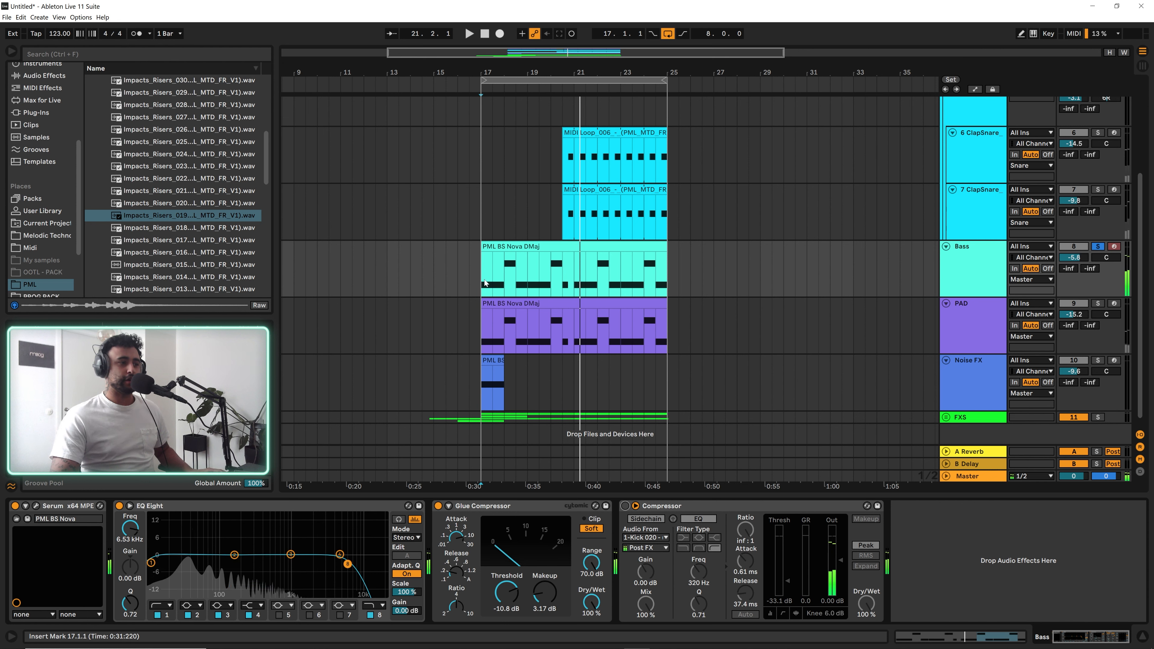
key("space")
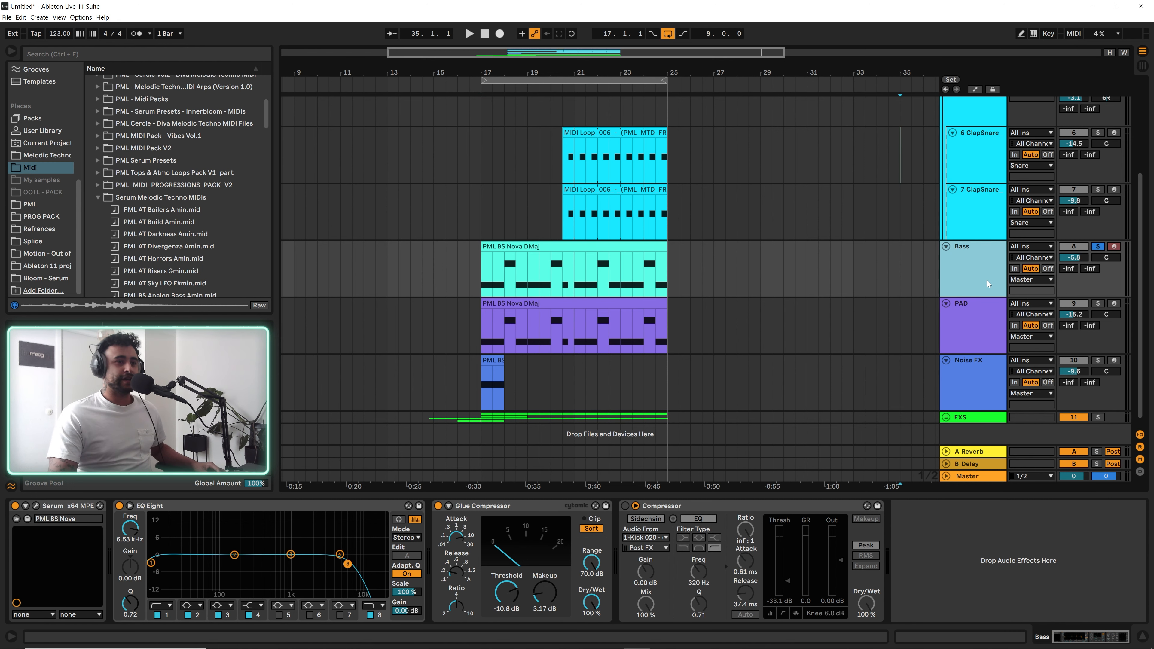
- Duplicate the Bass track and solo the copy
key("ctrl+d")
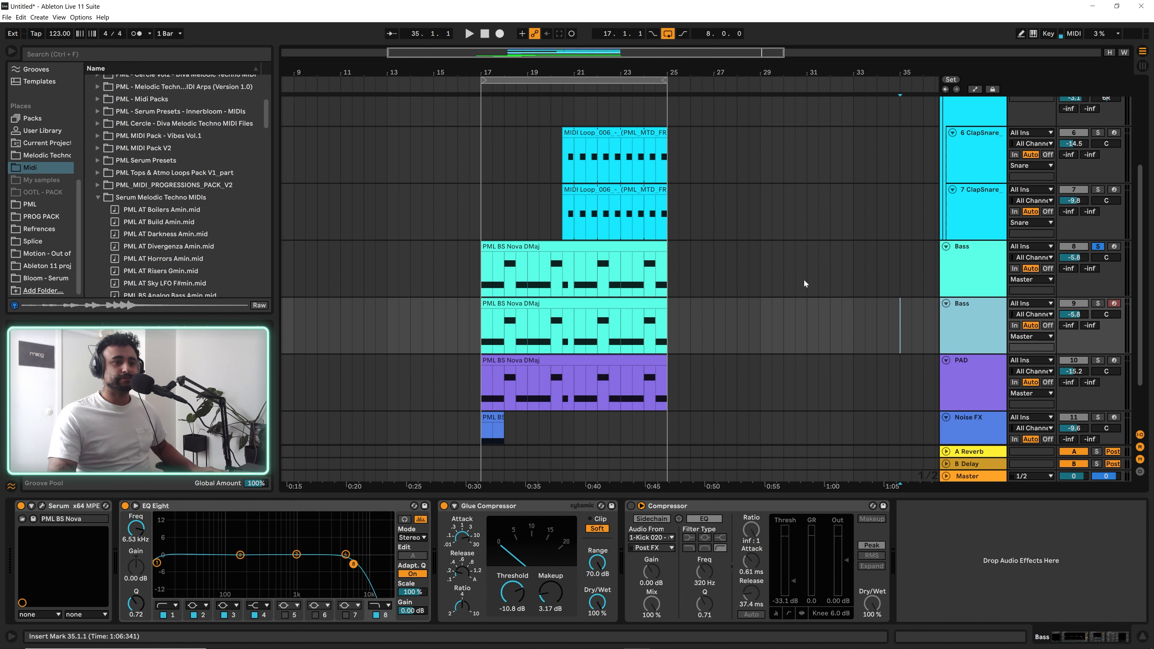
left_click(1098, 304)
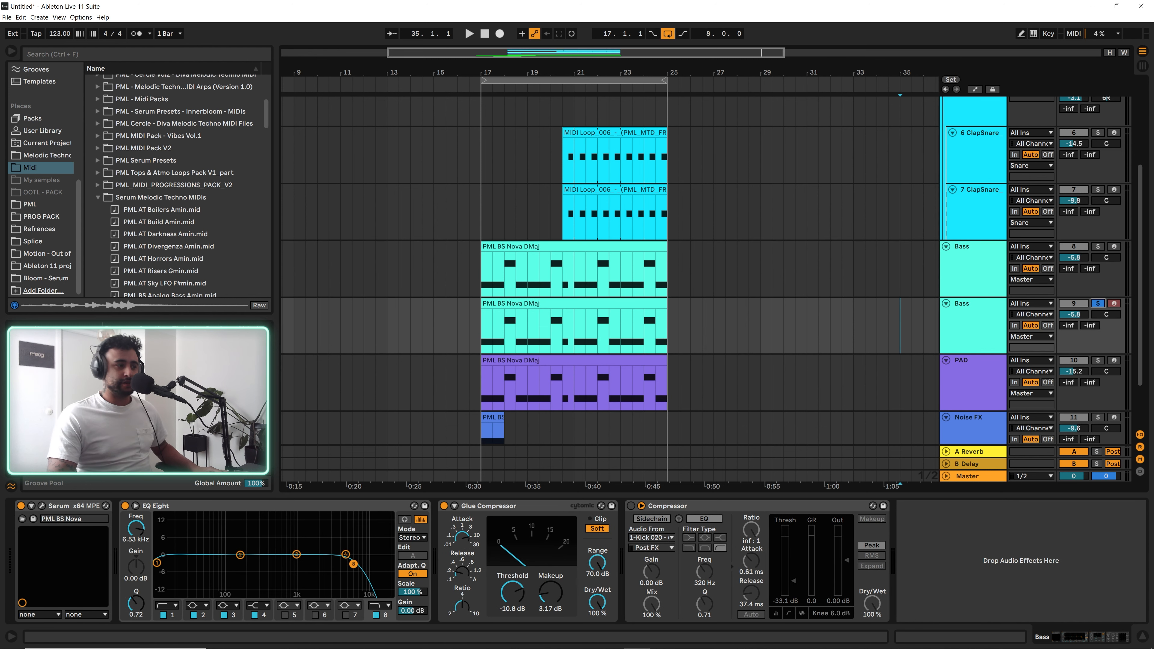
- Place the Serum windows of both Bass tracks side by side, with the copy reset to the Init preset
left_click(42, 506)
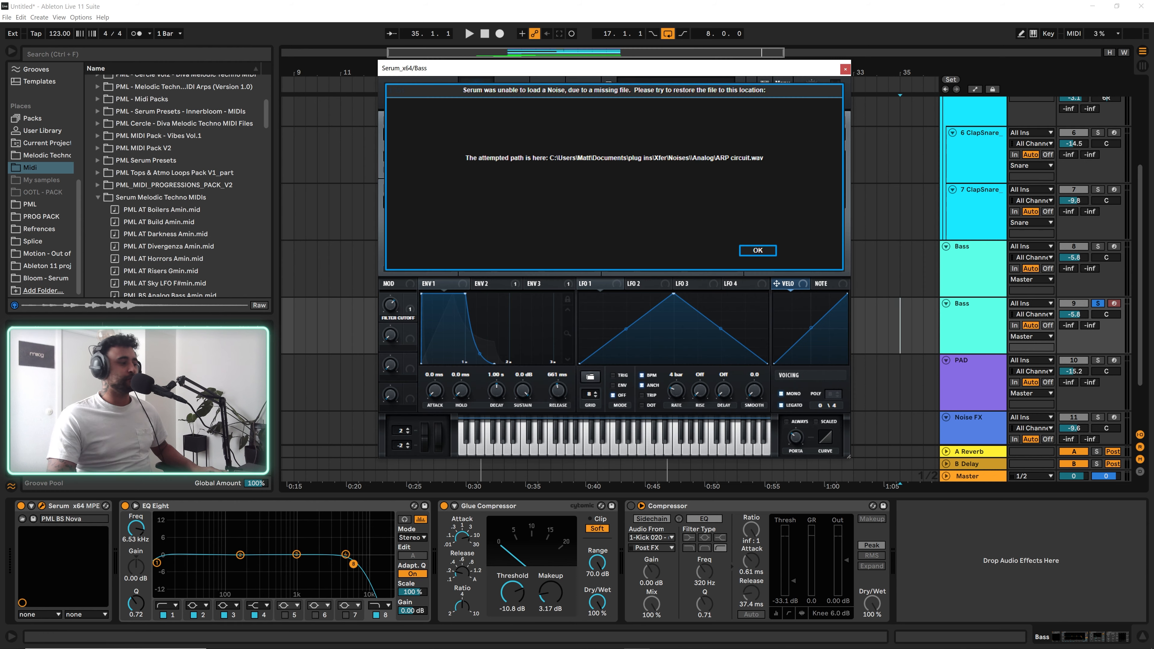
left_click(766, 250)
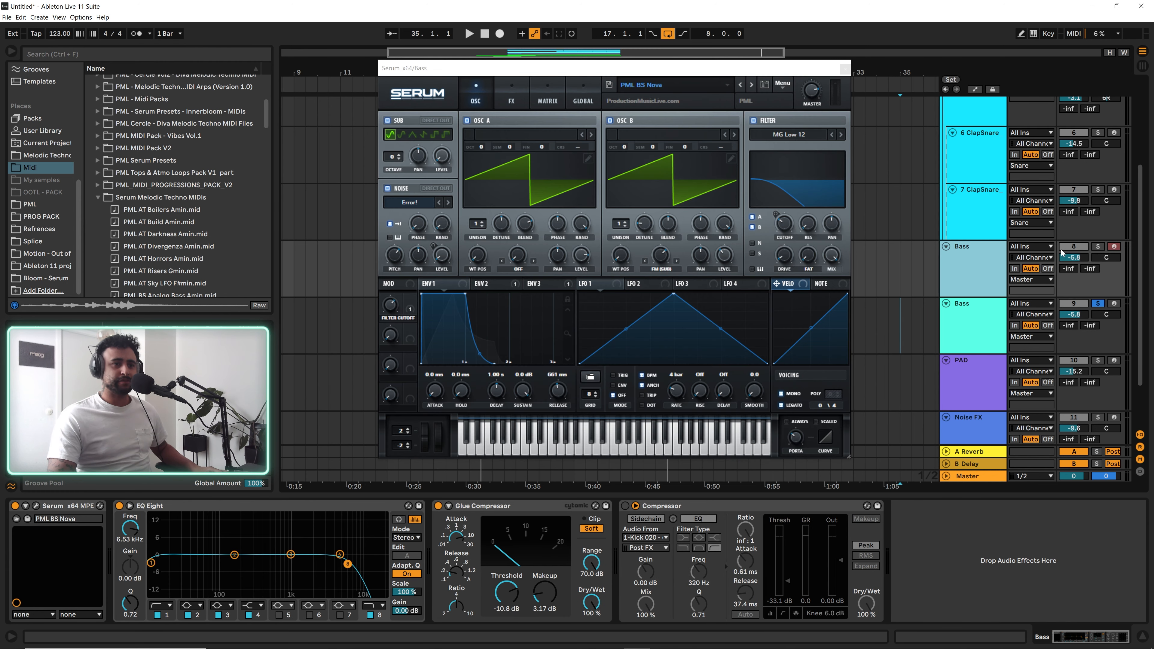
left_click_drag(689, 75, 822, 91)
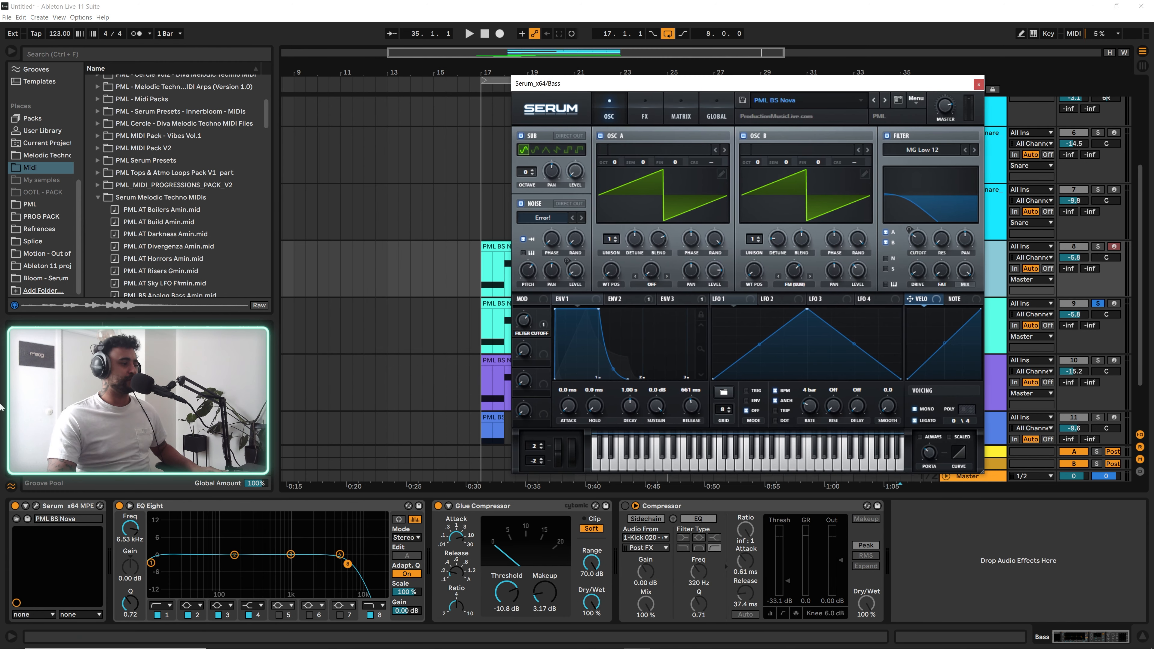
left_click(36, 506)
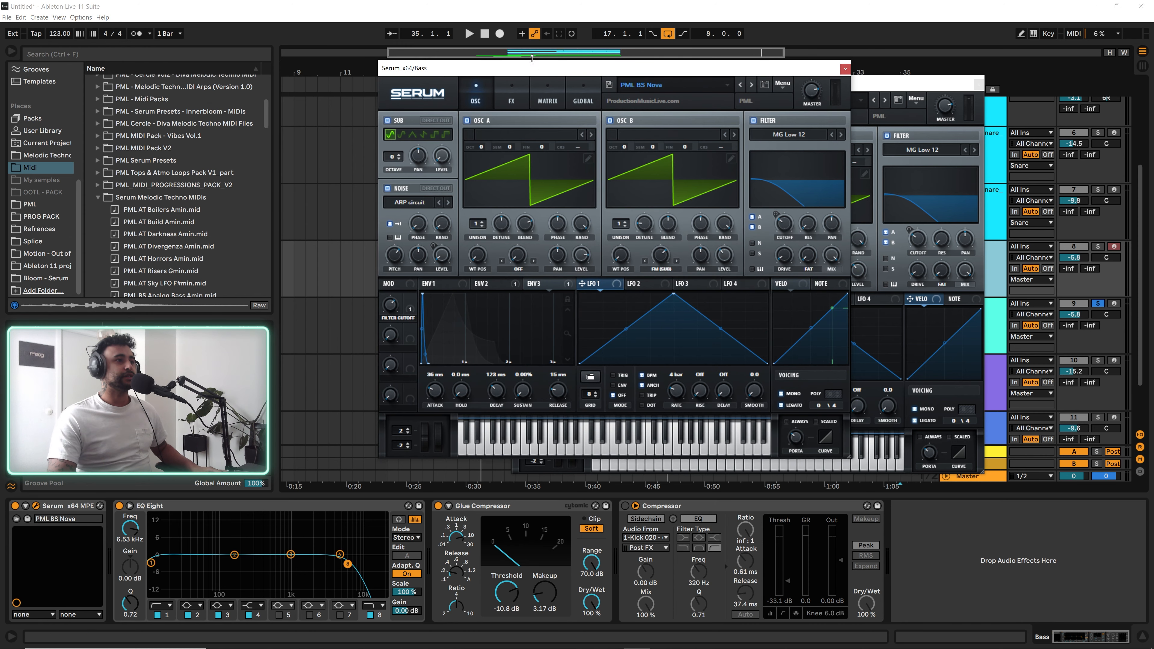
left_click_drag(531, 69, 190, 71)
left_click_drag(752, 81, 782, 77)
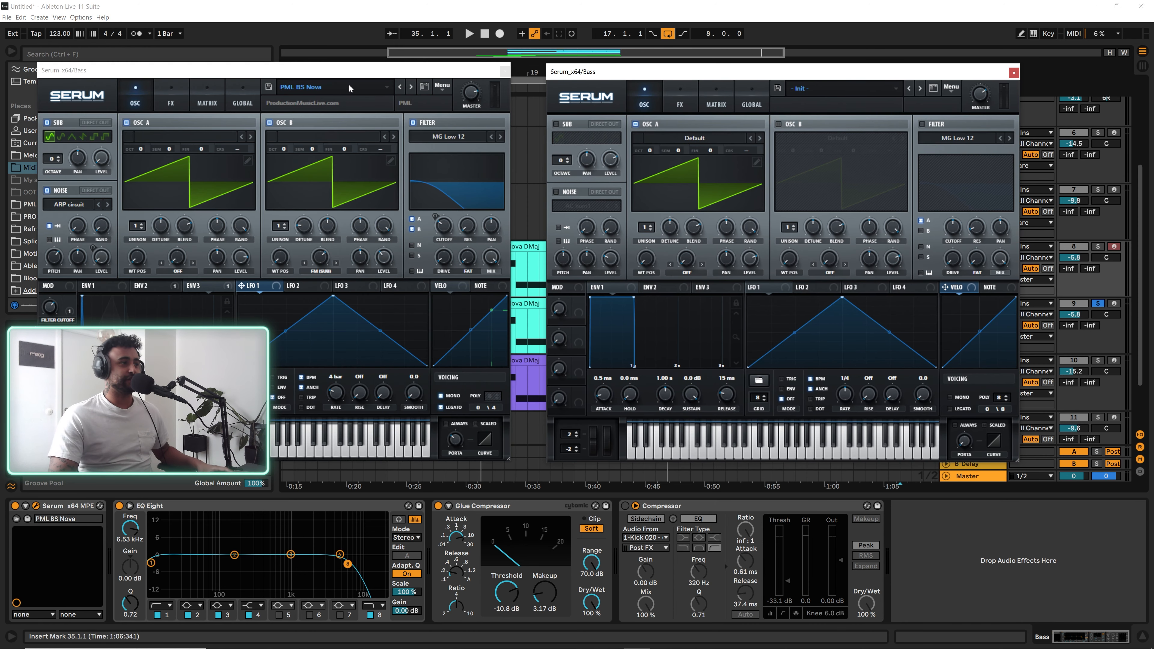
- Browse the original Serum's user presets in the PML Melodic Techno Dimentions folder without changing the loaded preset
left_click(366, 85)
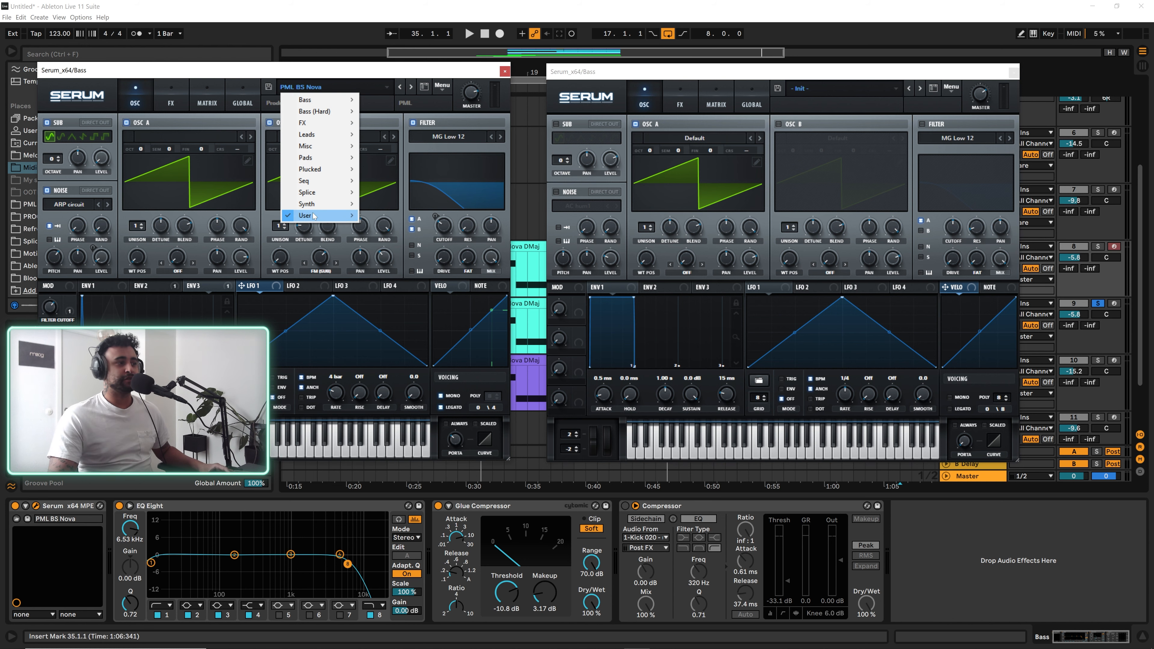
mouse_move(319, 217)
mouse_move(462, 318)
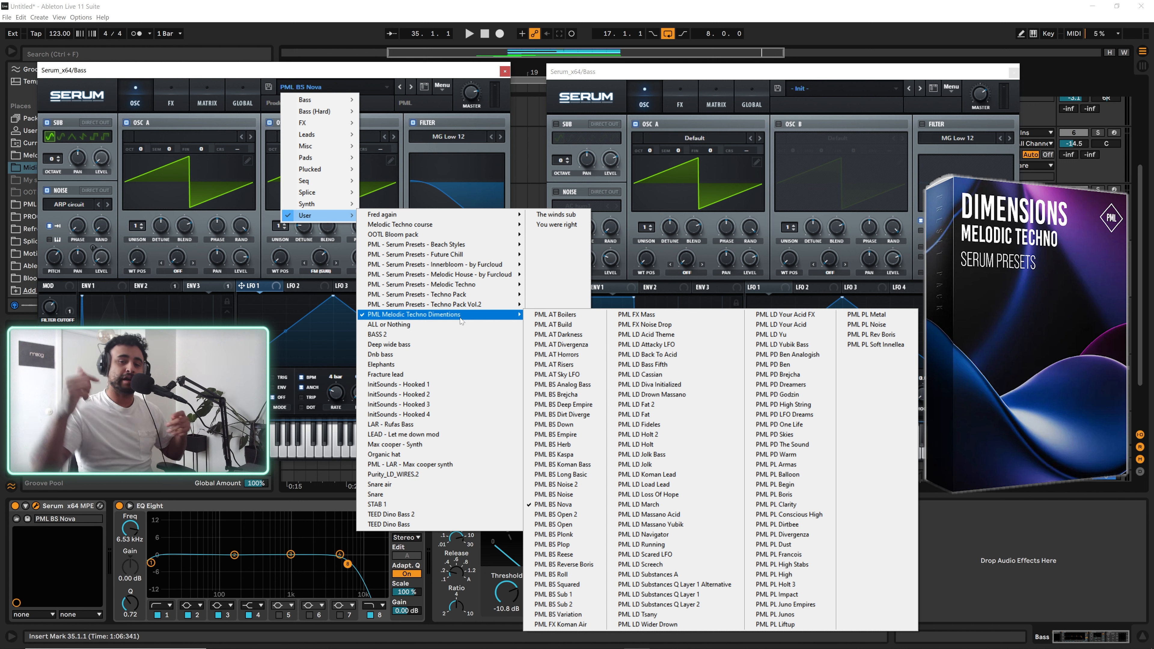
left_click(712, 78)
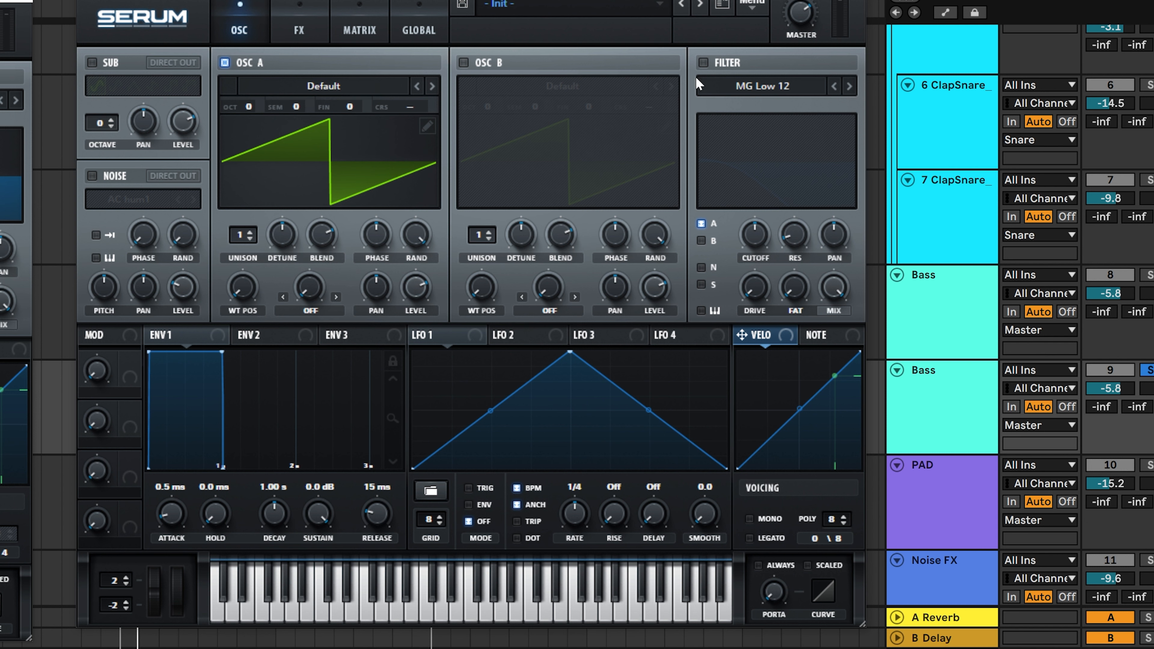
- Enable oscillator B, the filter and the sub oscillator in the Init patch, lowering B's level to about 42% and turning down the sub level
left_click(464, 63)
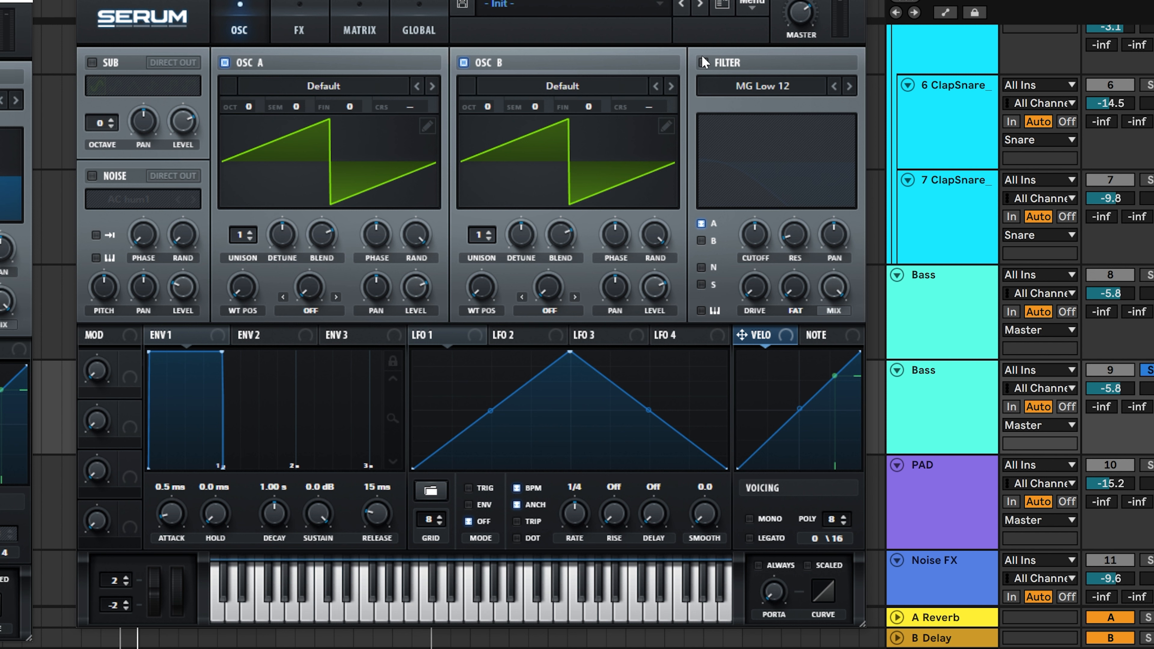
left_click(703, 63)
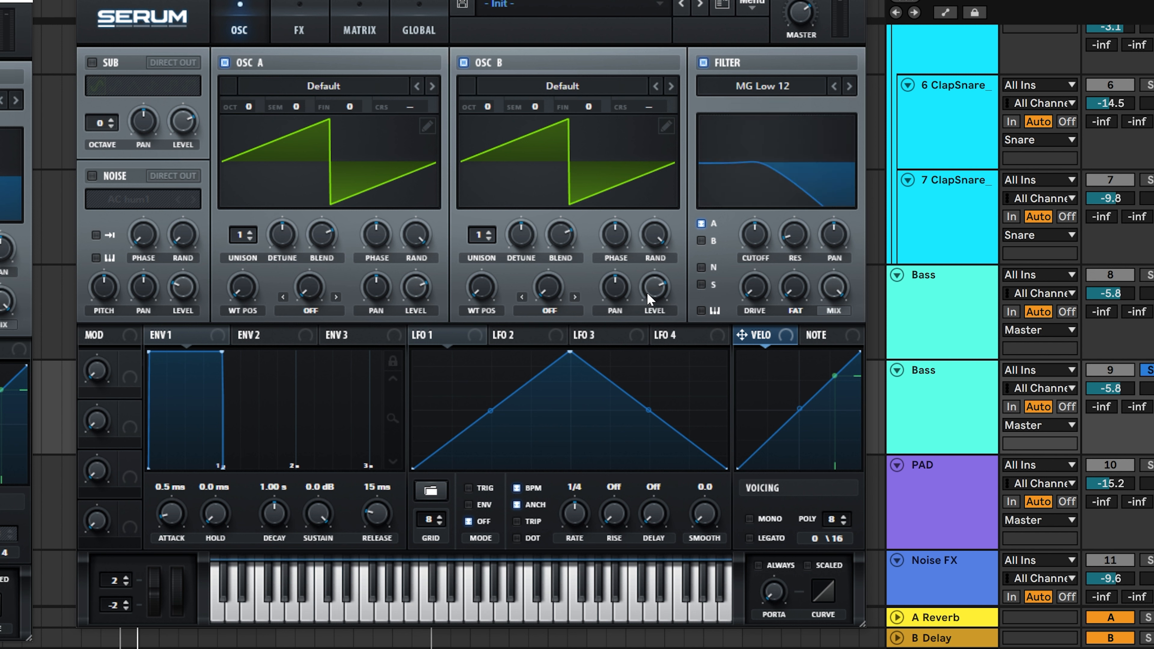
left_click_drag(650, 300, 650, 320)
left_click(92, 62)
left_click_drag(184, 114, 172, 261)
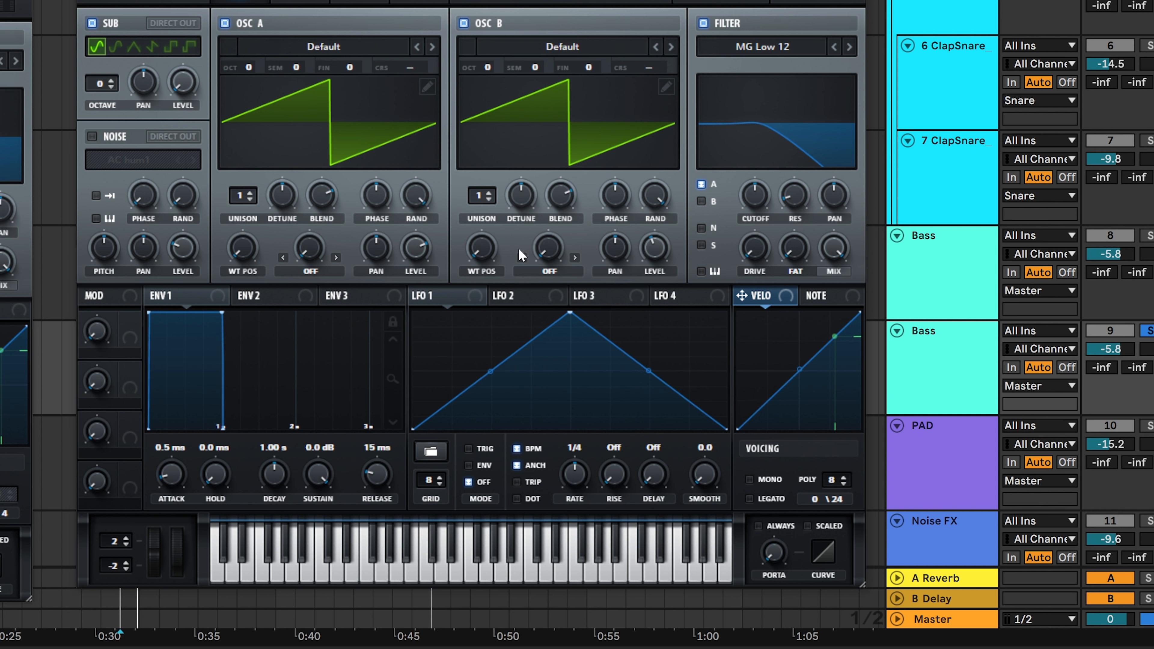
- Set oscillator B's warp mode to FM Sub Osc and its warp amount to 67%, auditioning it with oscillator A off
left_click(539, 268)
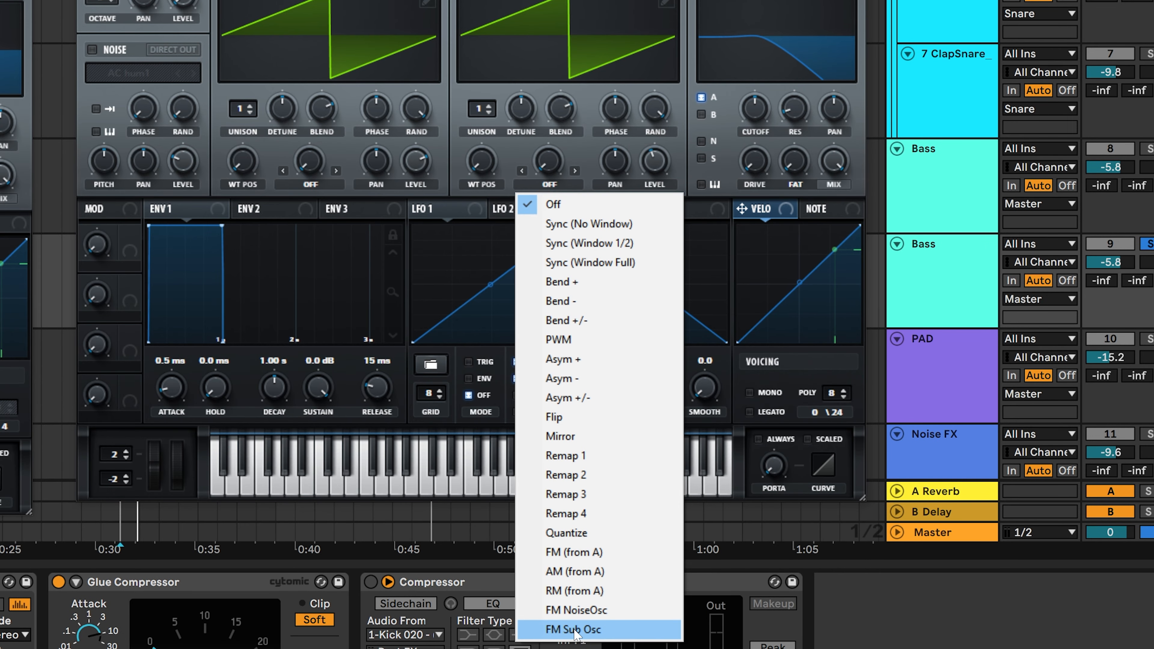
left_click(563, 648)
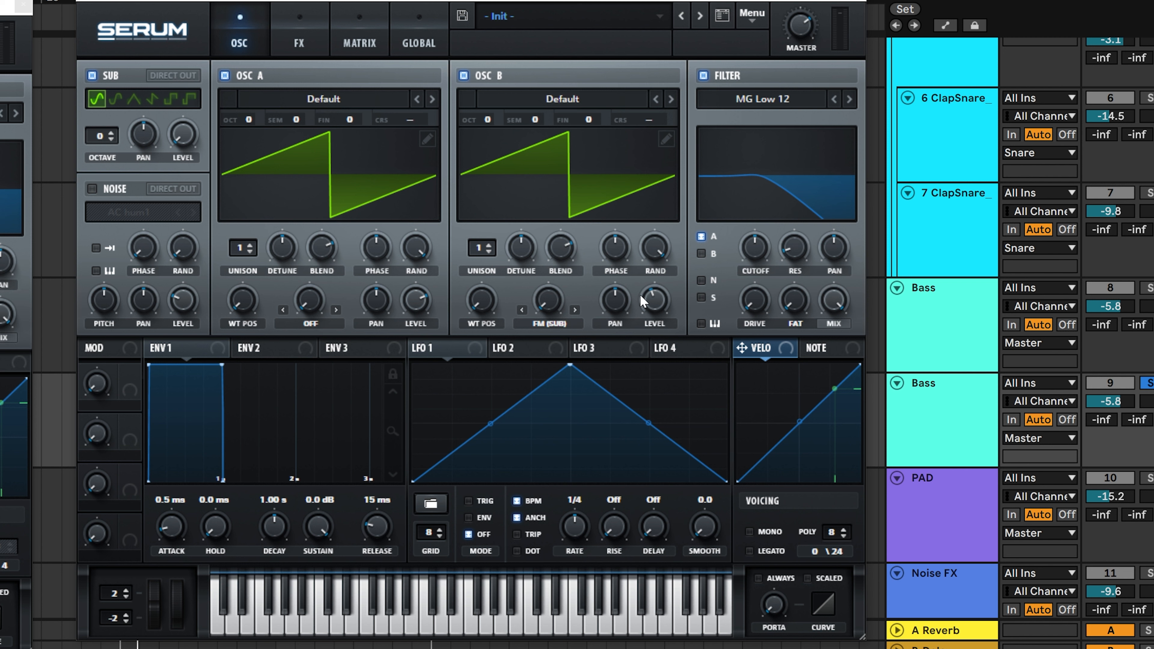
left_click(225, 75)
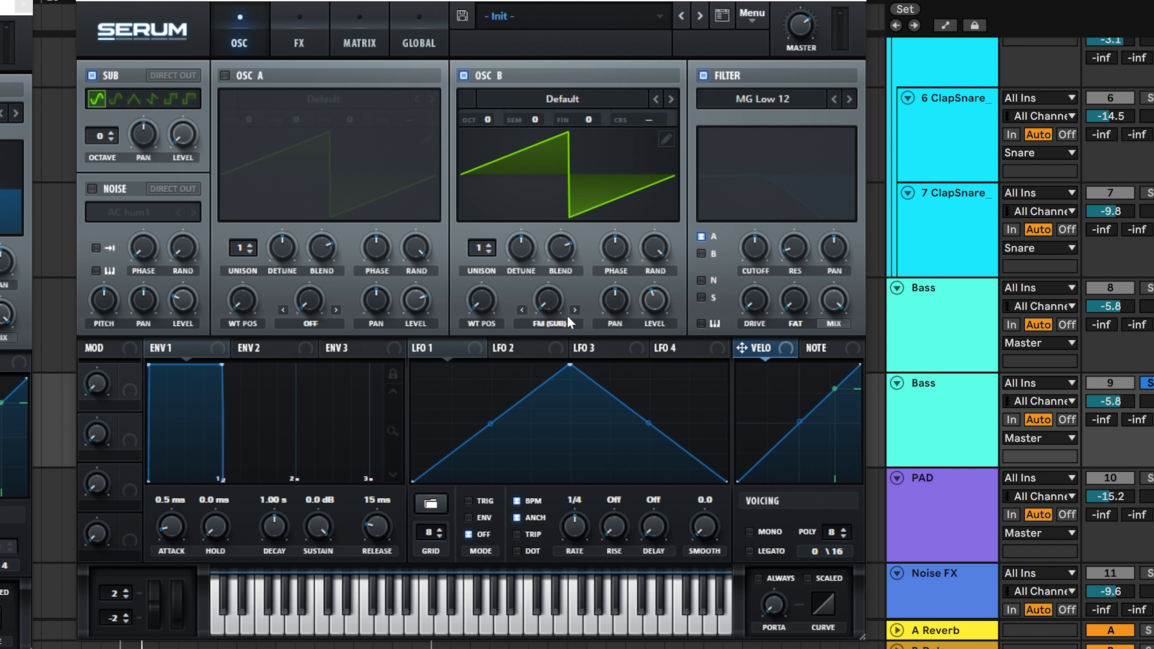
mouse_move(538, 271)
left_mouse_down()
mouse_move(545, 218)
mouse_move(537, 269)
left_mouse_up()
left_click_drag(535, 220, 549, 245)
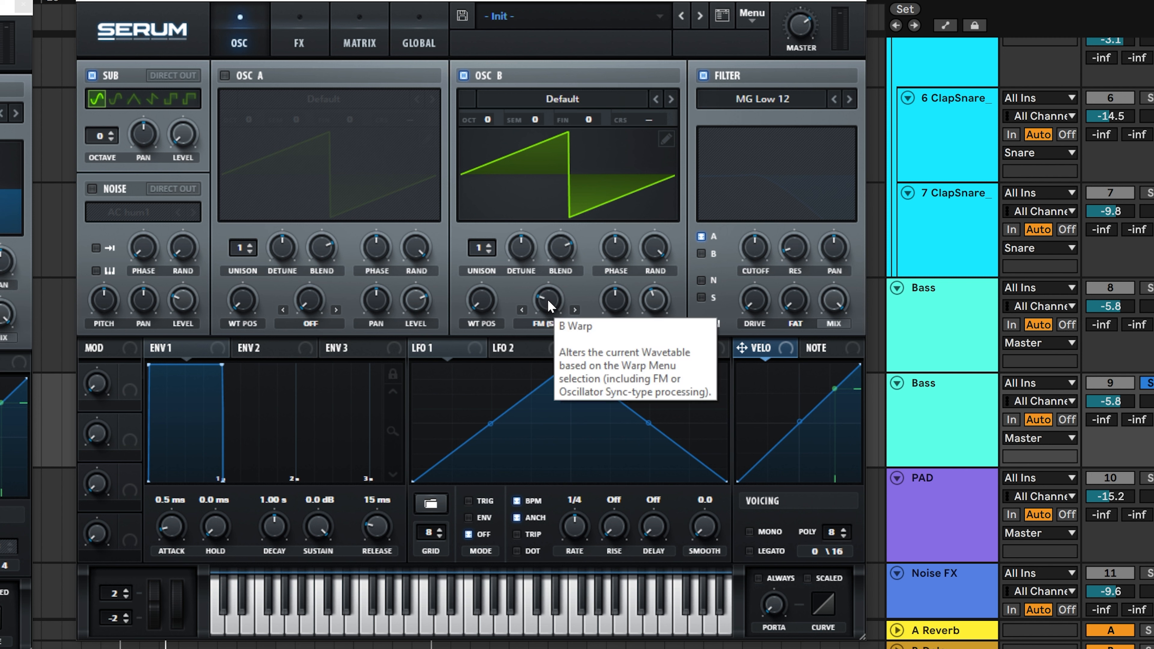
left_click_drag(549, 306, 557, 216)
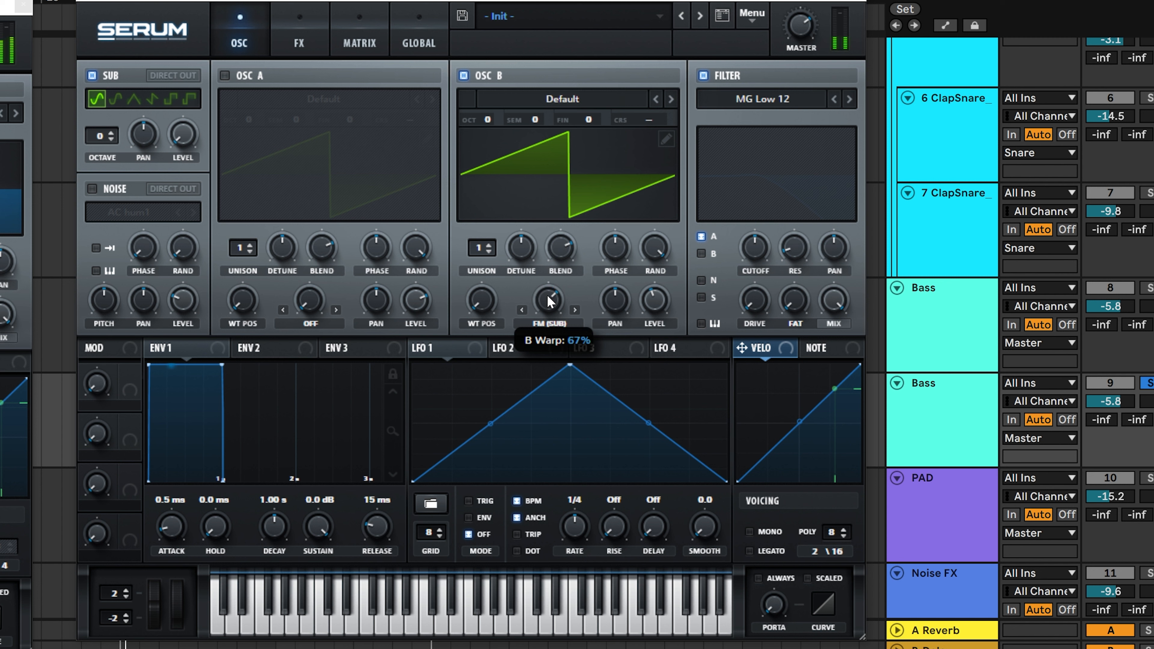
mouse_move(655, 306)
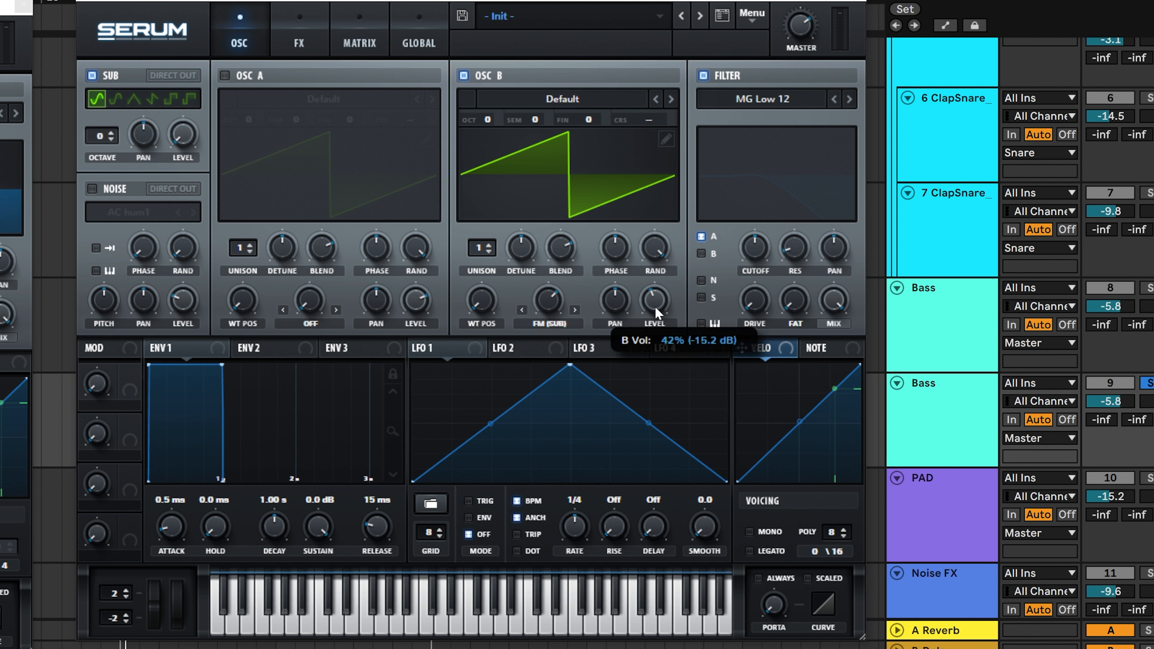
- Route oscillator B through the filter and switch oscillator A back on
left_click(702, 254)
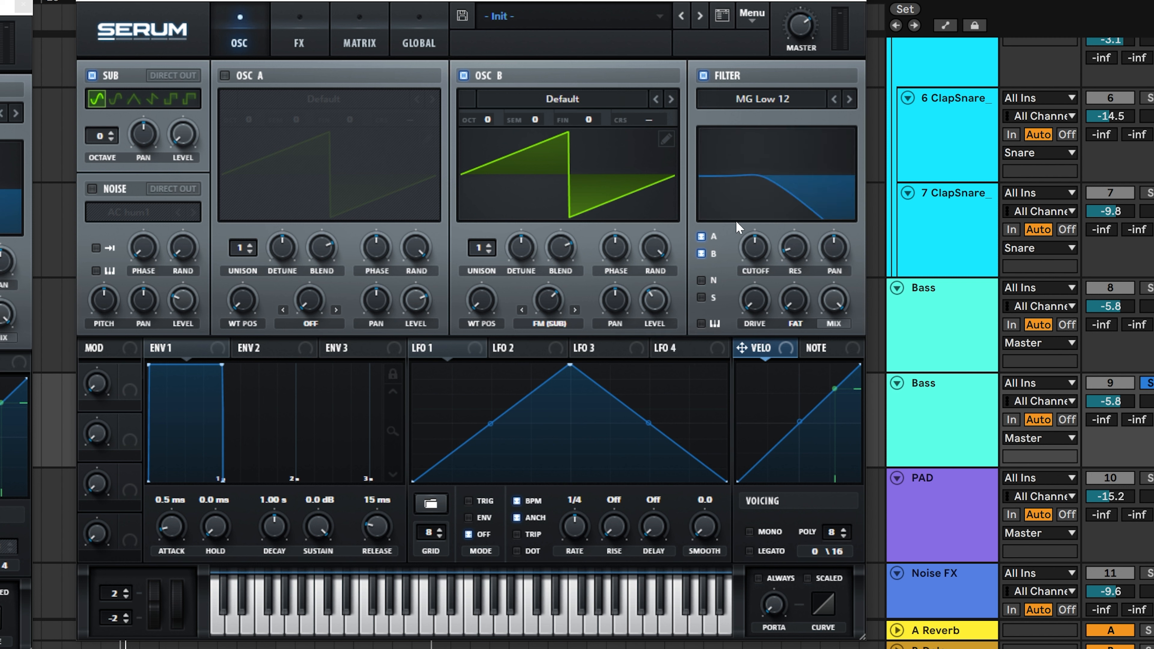
left_click(225, 76)
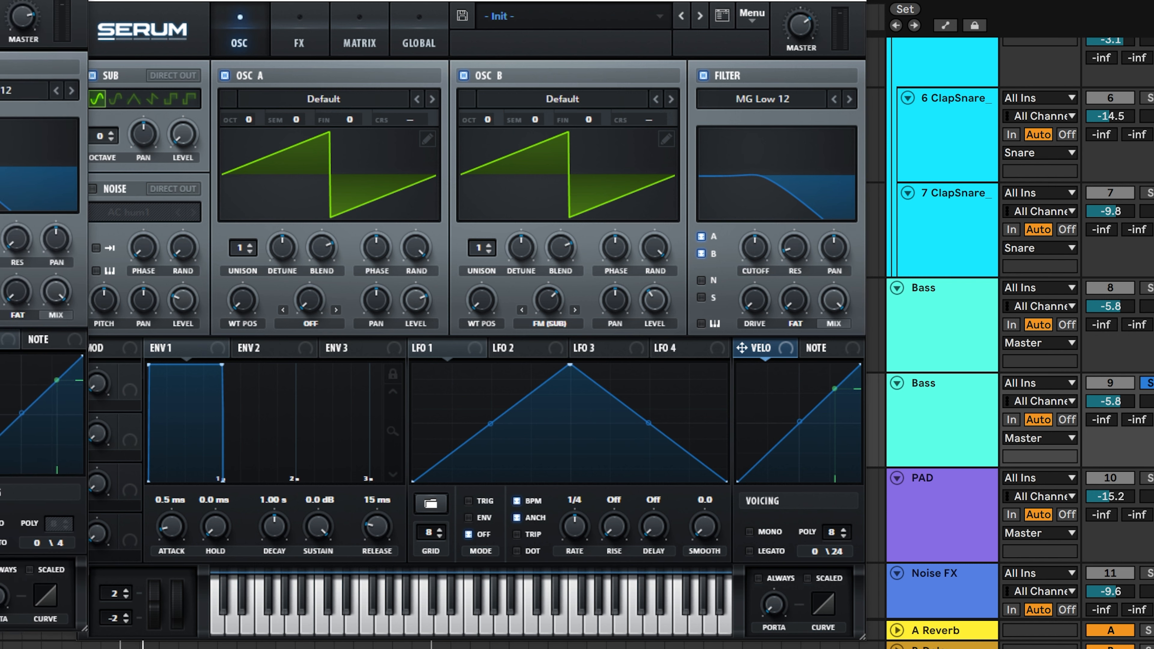
- Display envelope 1 of the original patch for reference and raise the Init patch's envelope 1 release to about 494 ms
left_click_drag(160, 1, 359, 5)
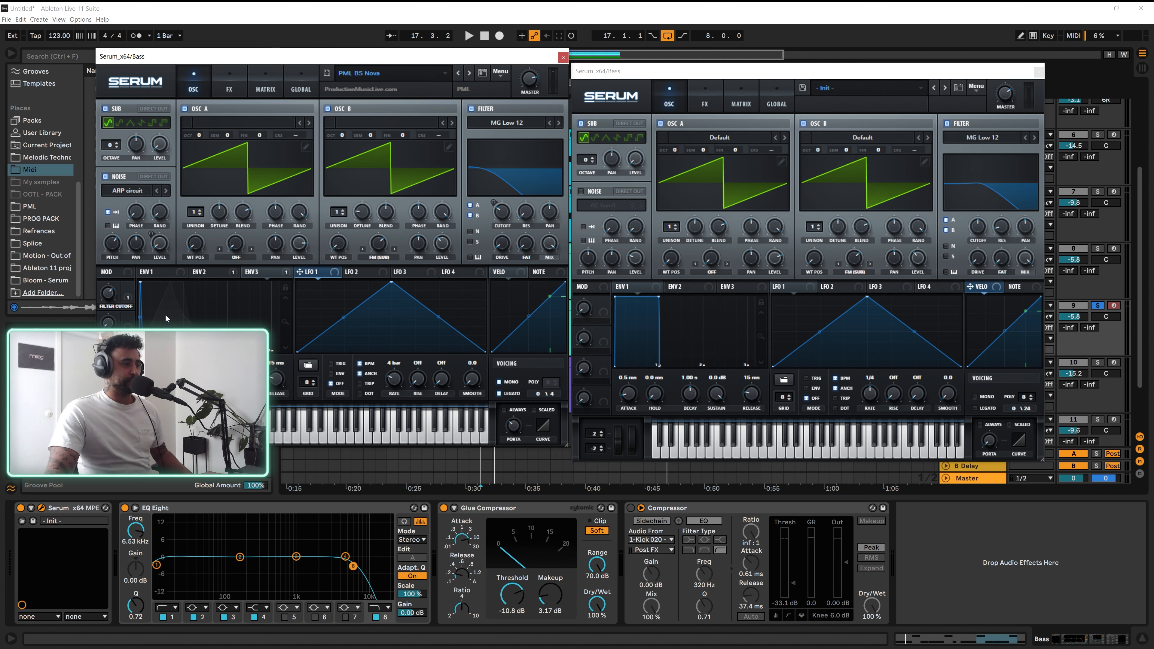
left_click_drag(146, 323, 190, 325)
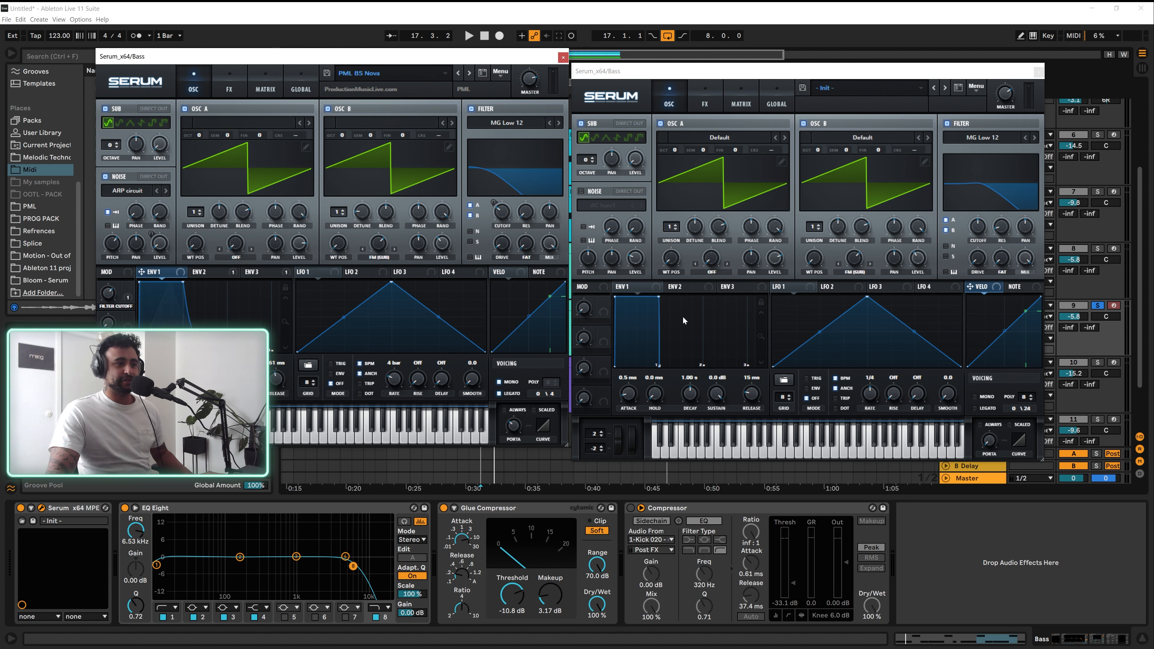
left_click_drag(751, 394, 748, 362)
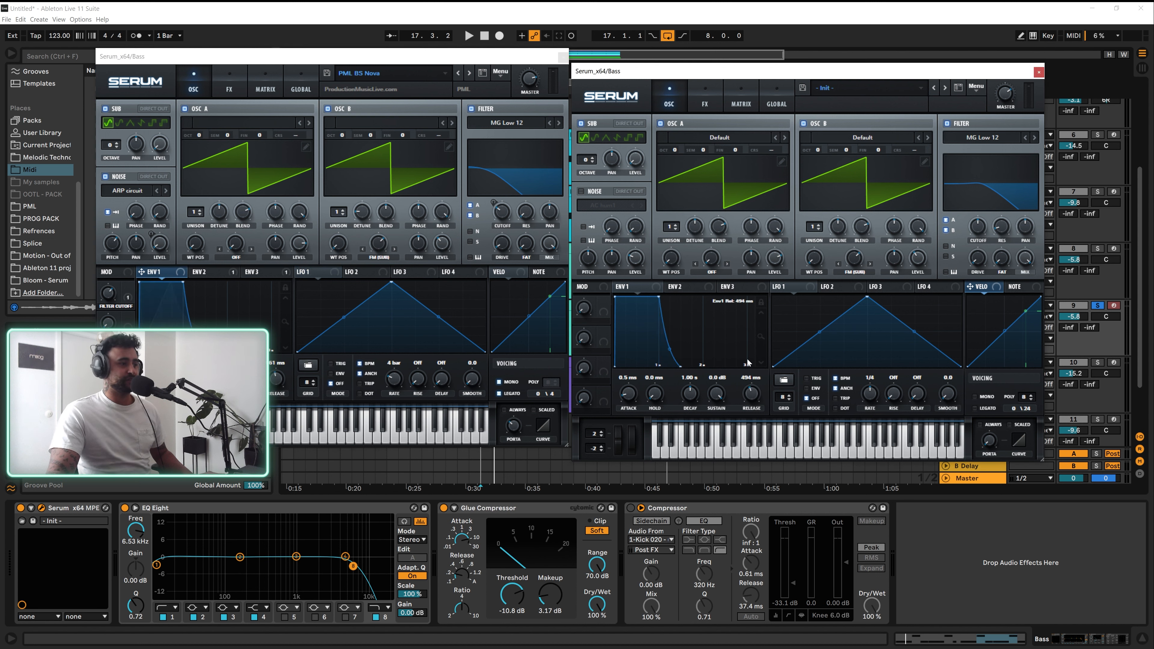
- Shape the Init patch's envelope 2 with 725 ms attack, 799 ms decay, about 31% sustain and 446 ms release, and assign it to filter cutoff
left_click(680, 287)
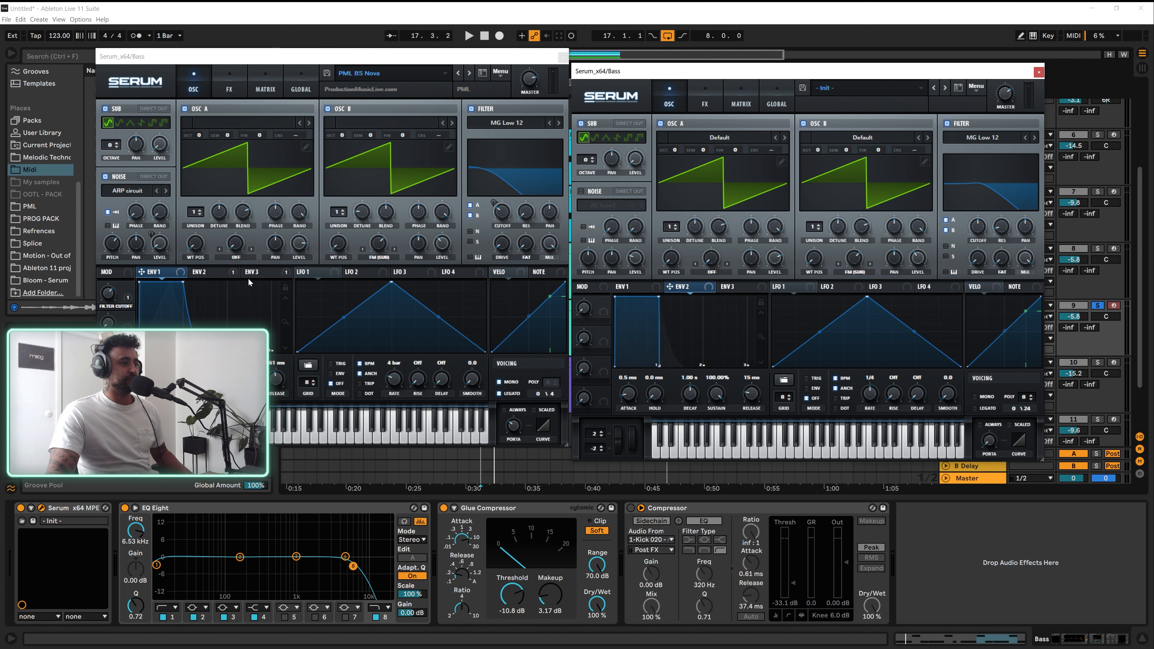
left_click(205, 274)
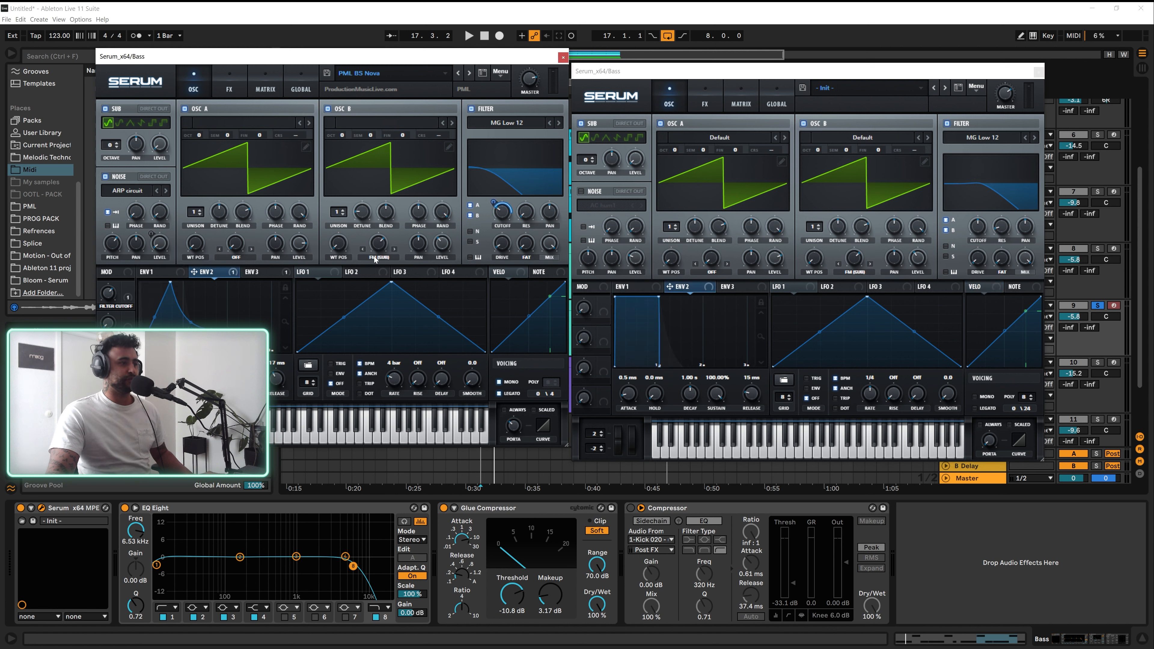
left_click_drag(617, 298, 678, 293)
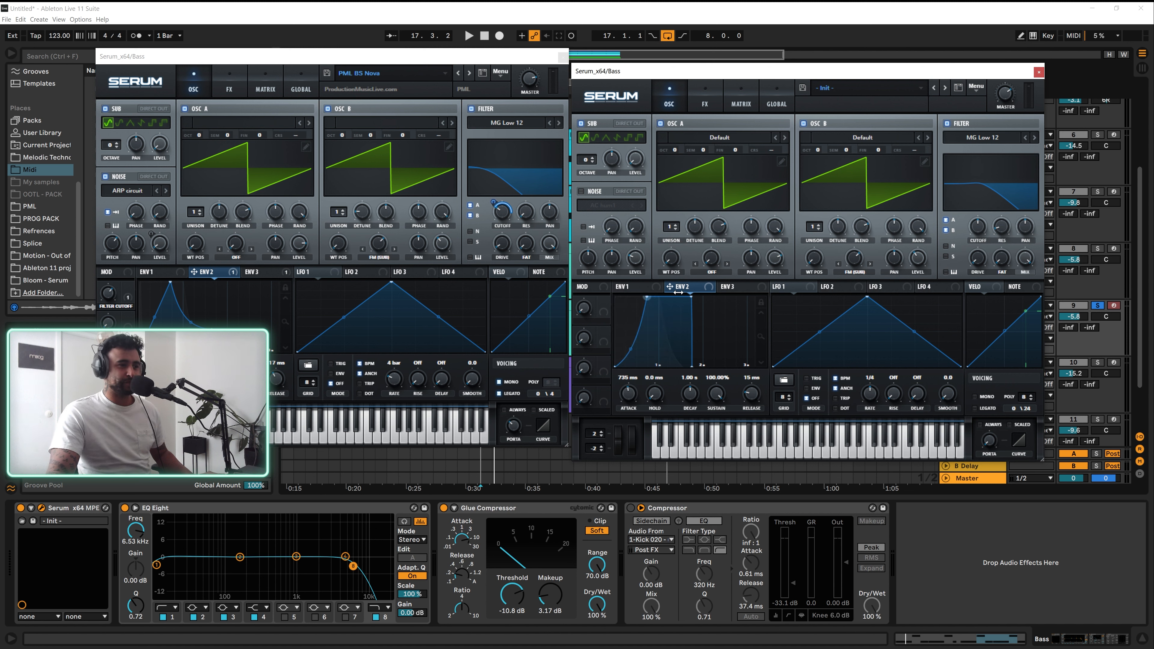
left_click_drag(679, 293, 680, 293)
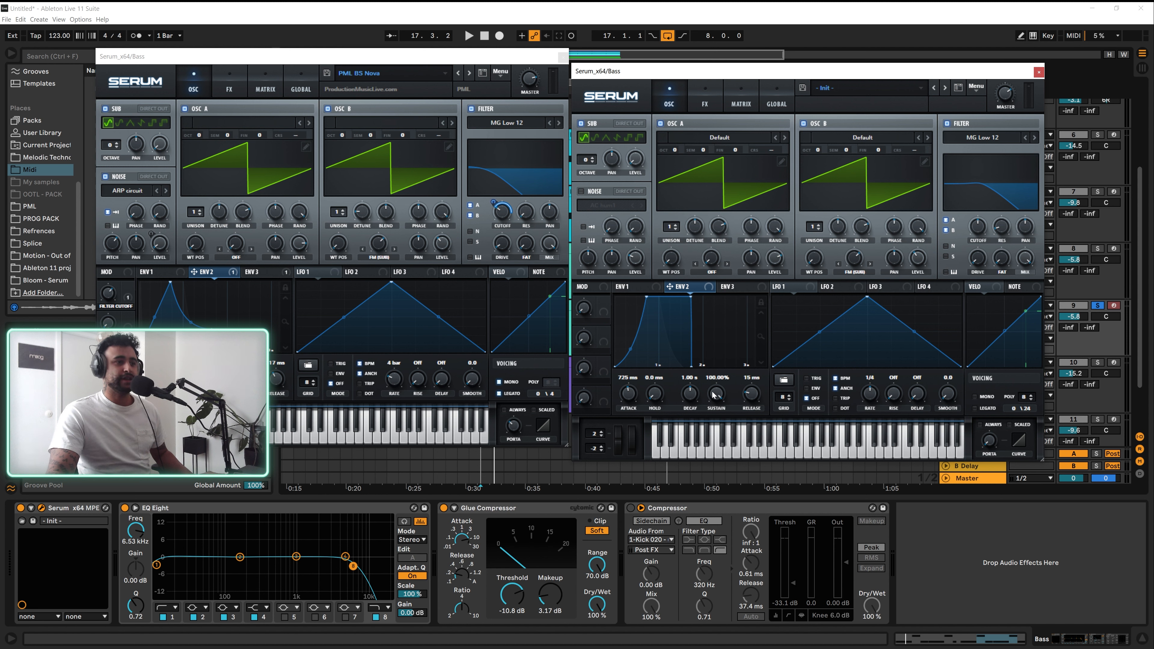
left_click_drag(693, 400, 756, 373)
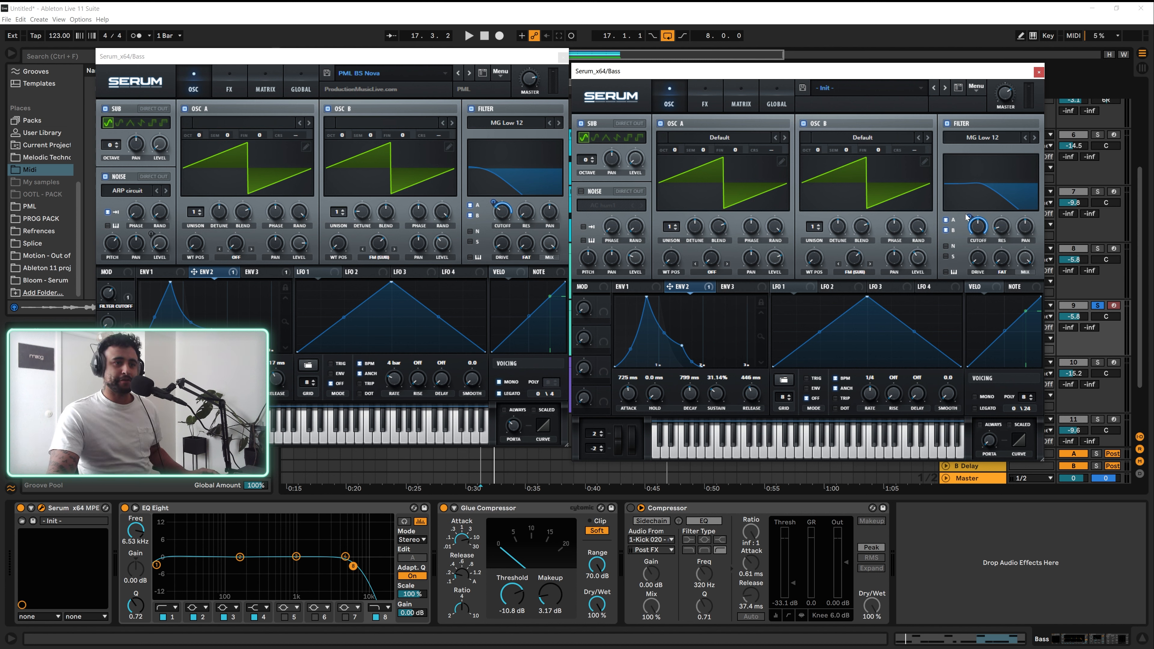
- Lower the Init patch's filter cutoff and reduce the amount by which envelope 2 modulates it
mouse_move(969, 217)
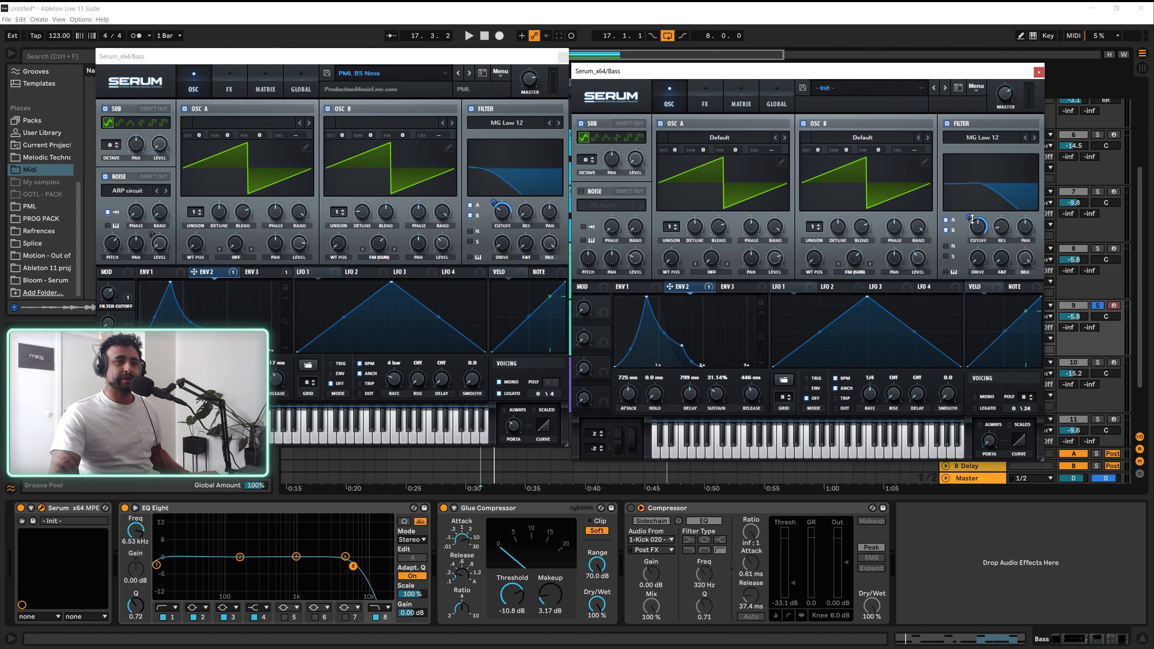
scroll(977, 228, "down", 2)
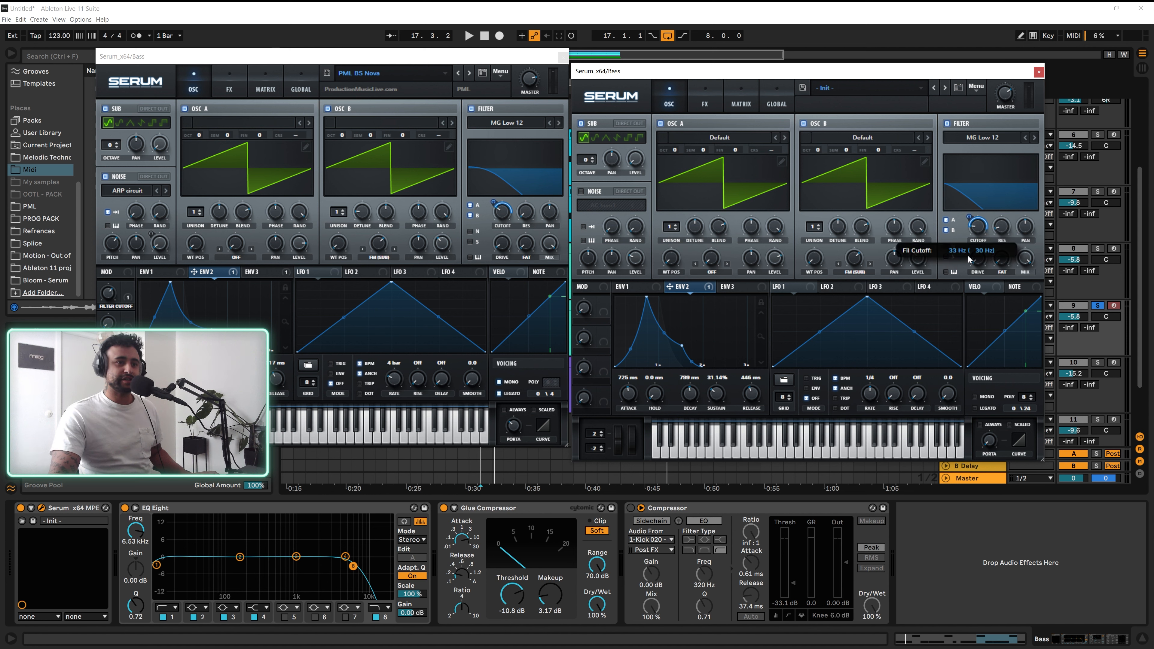
scroll(975, 230, "down", 3)
left_click_drag(974, 231, 978, 223)
mouse_move(972, 224)
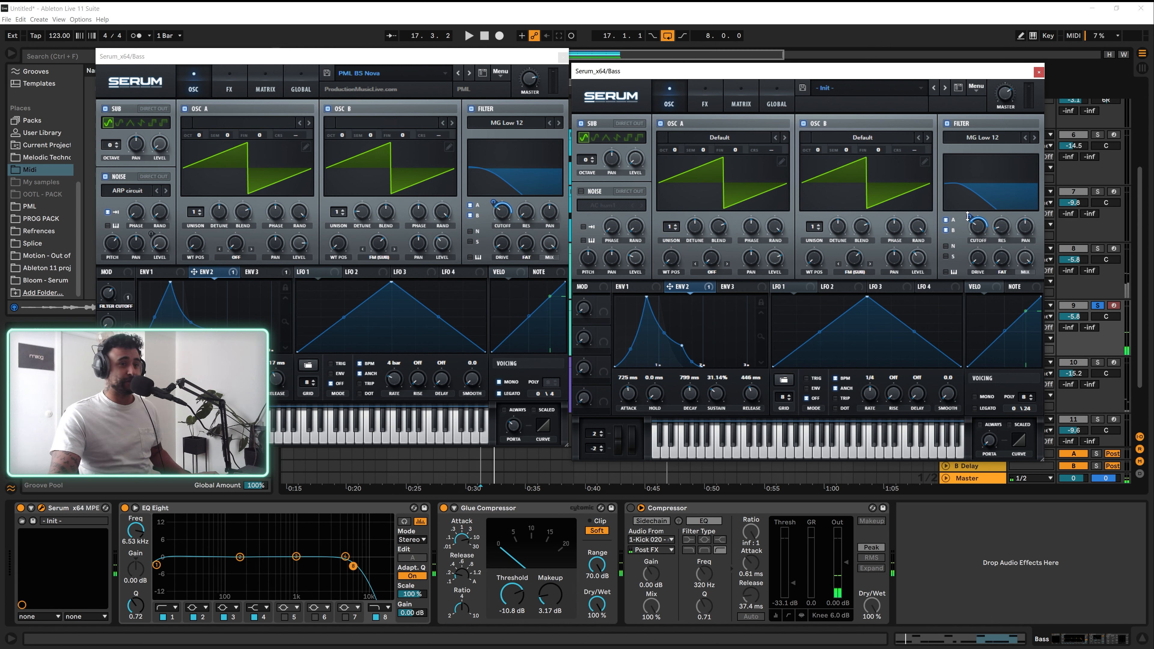
- Enable the noise oscillator in the Init patch and load the Analog noise sample ARP circuit
left_click(609, 214)
mouse_move(620, 223)
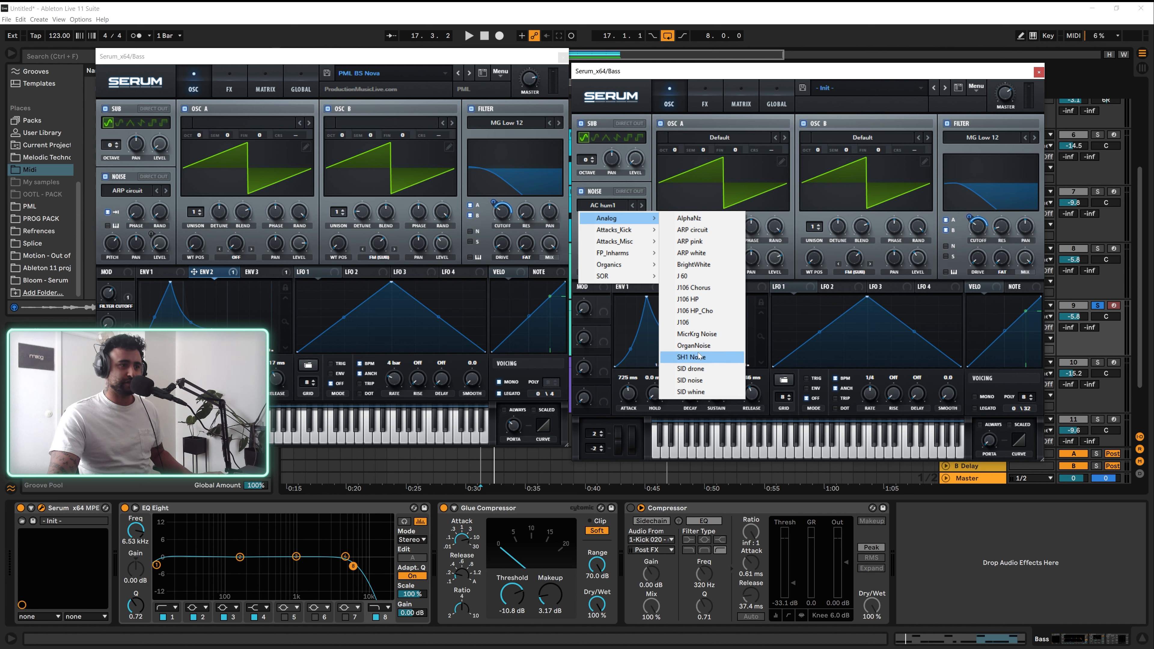
left_click(689, 230)
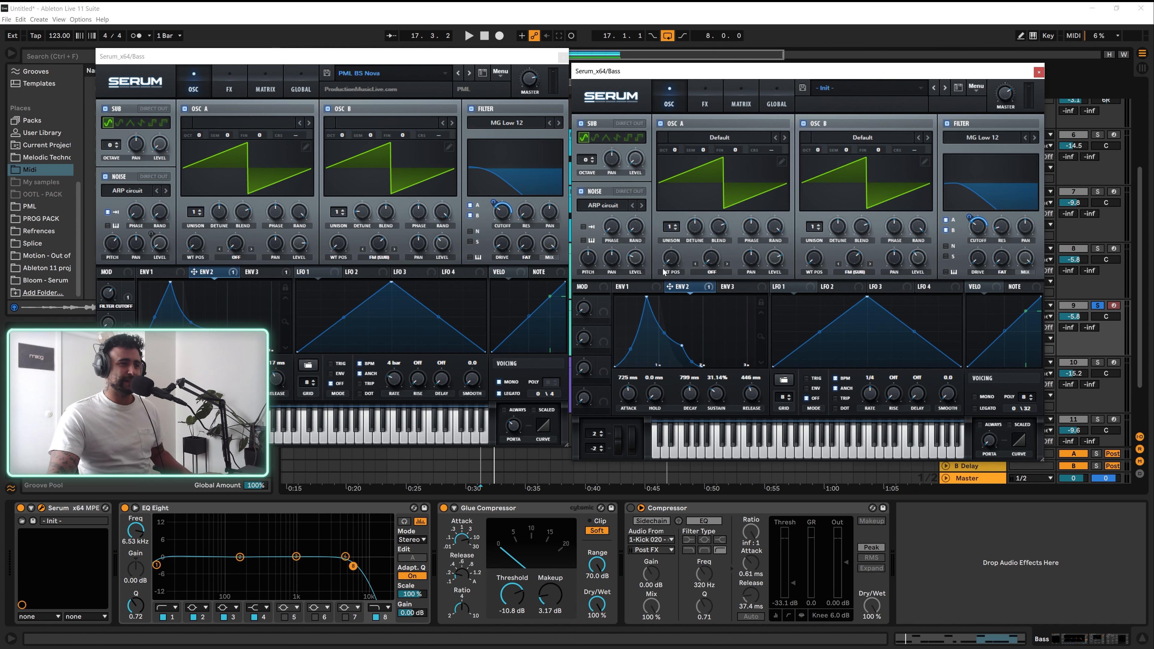
- Set the Init patch's envelope 3 to 197 ms decay and 0% sustain, assign it to the noise level, and audition the sound
left_click(728, 287)
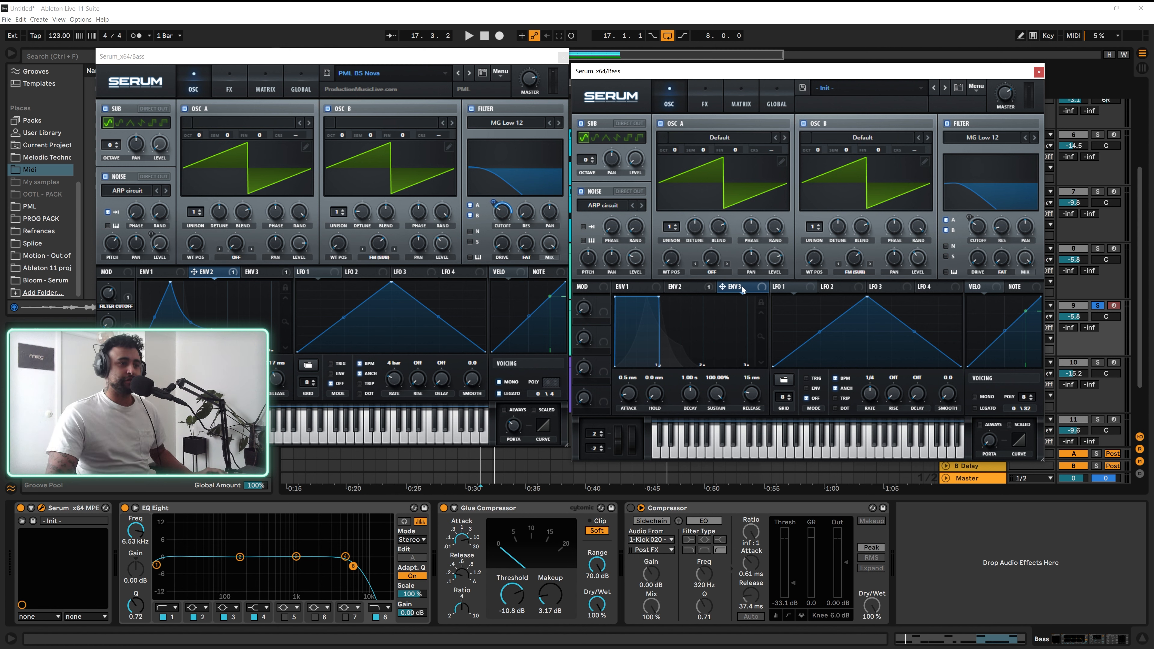
left_click_drag(663, 302, 624, 383)
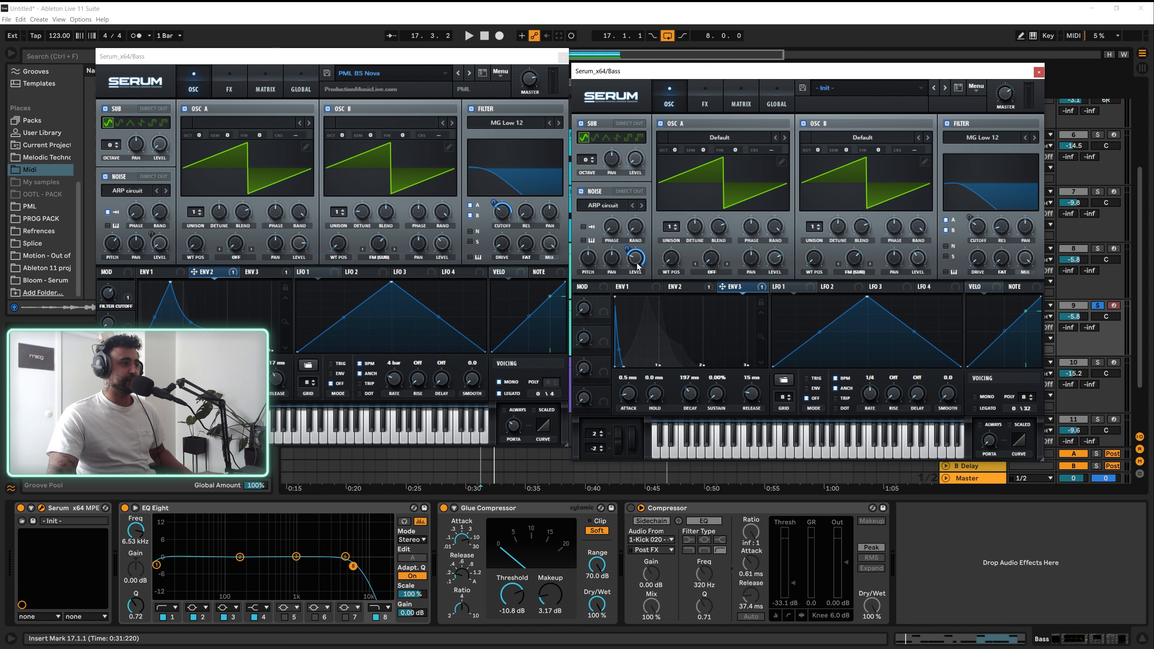
mouse_move(639, 266)
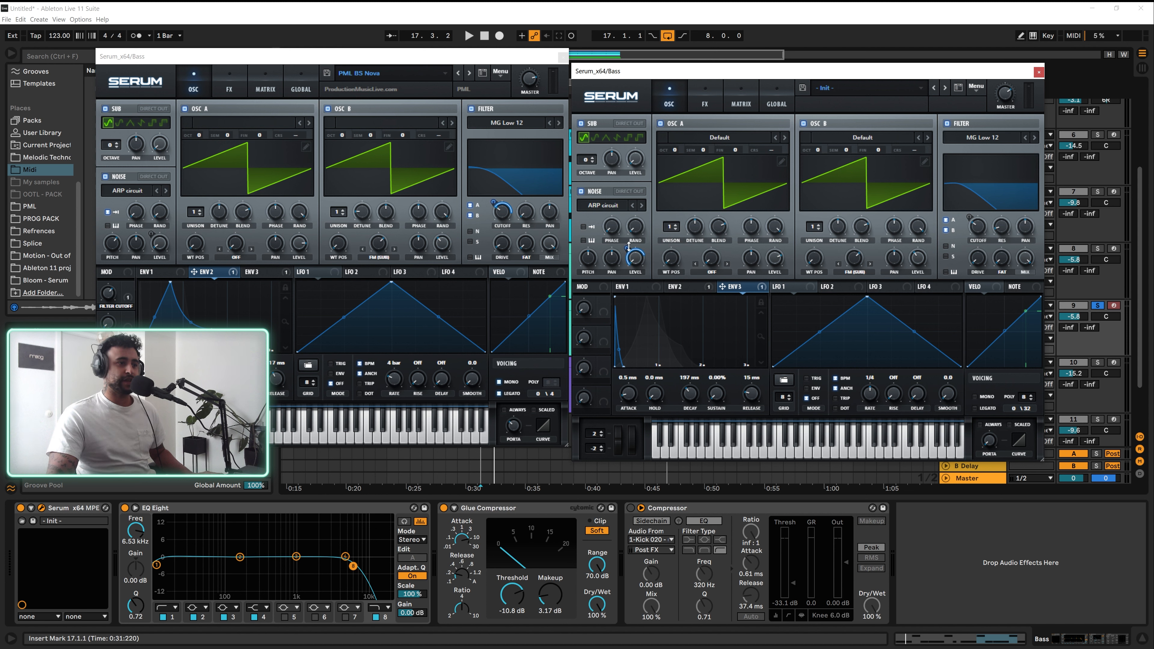
left_click_drag(628, 246, 631, 278)
key("space")
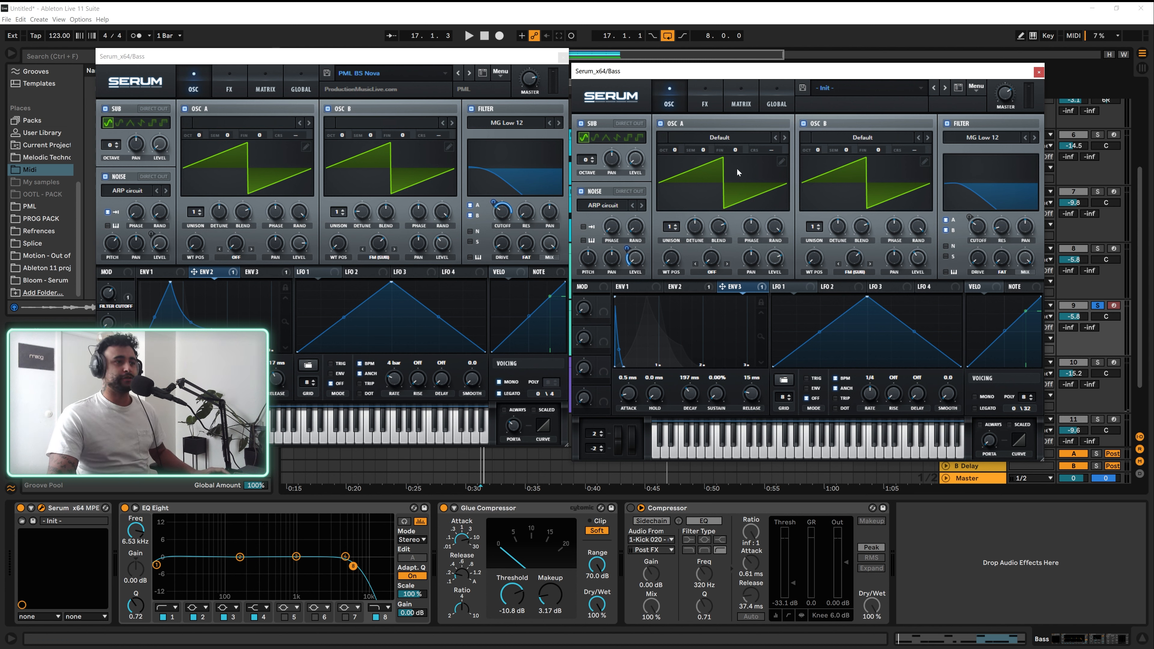
- Display the Init patch's effects rack
left_click(706, 107)
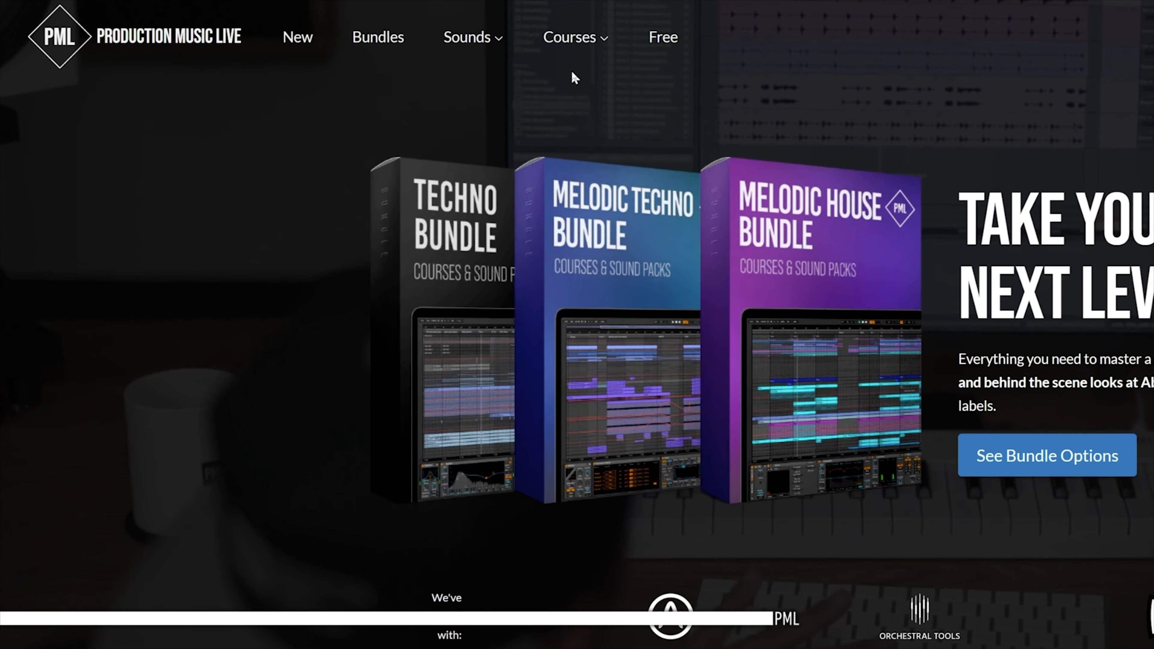
mouse_move(471, 35)
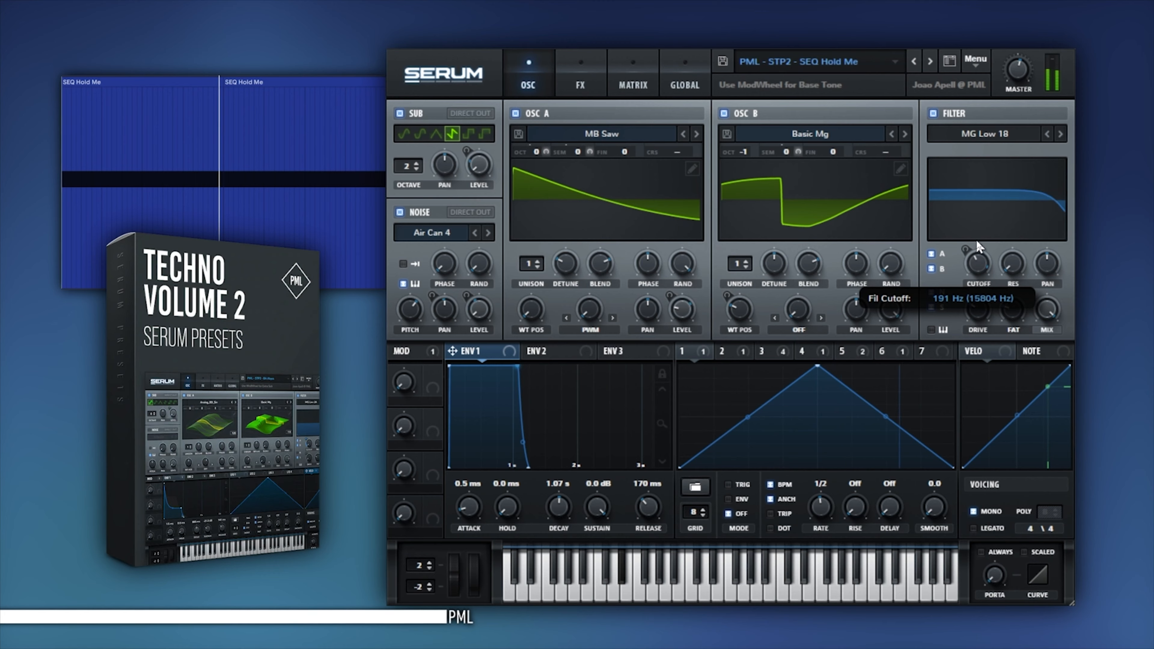
left_click_drag(977, 247, 971, 265)
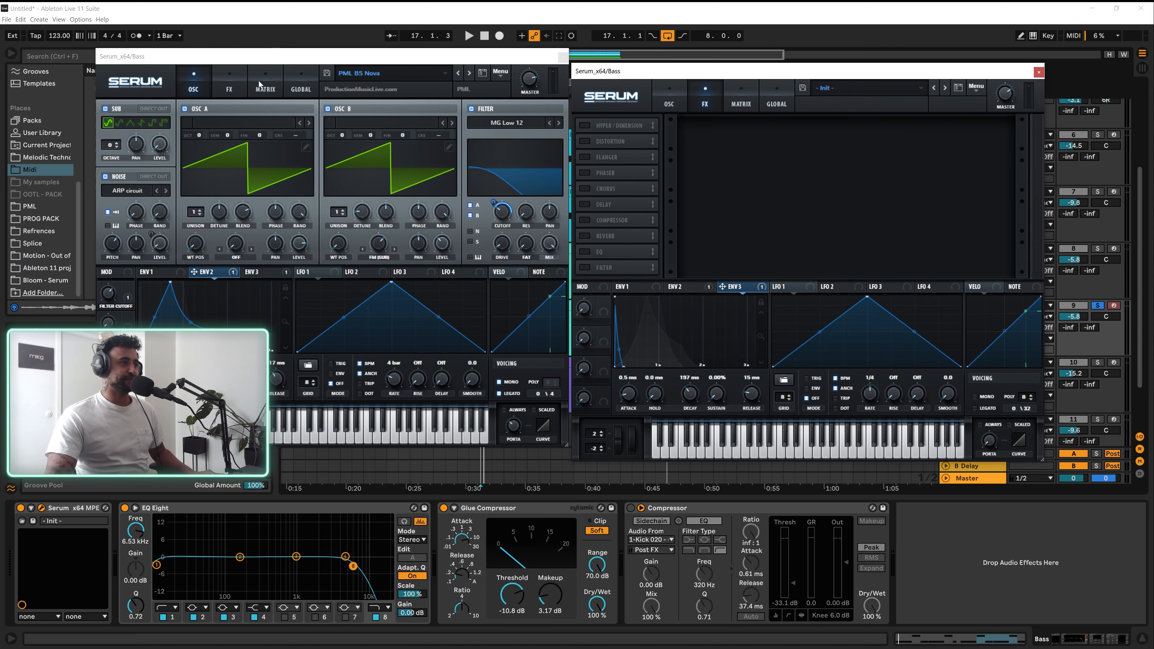
- Show the original patch's effects, switch off its chorus and delay, and move reverb and filter up directly beneath distortion
left_click(229, 87)
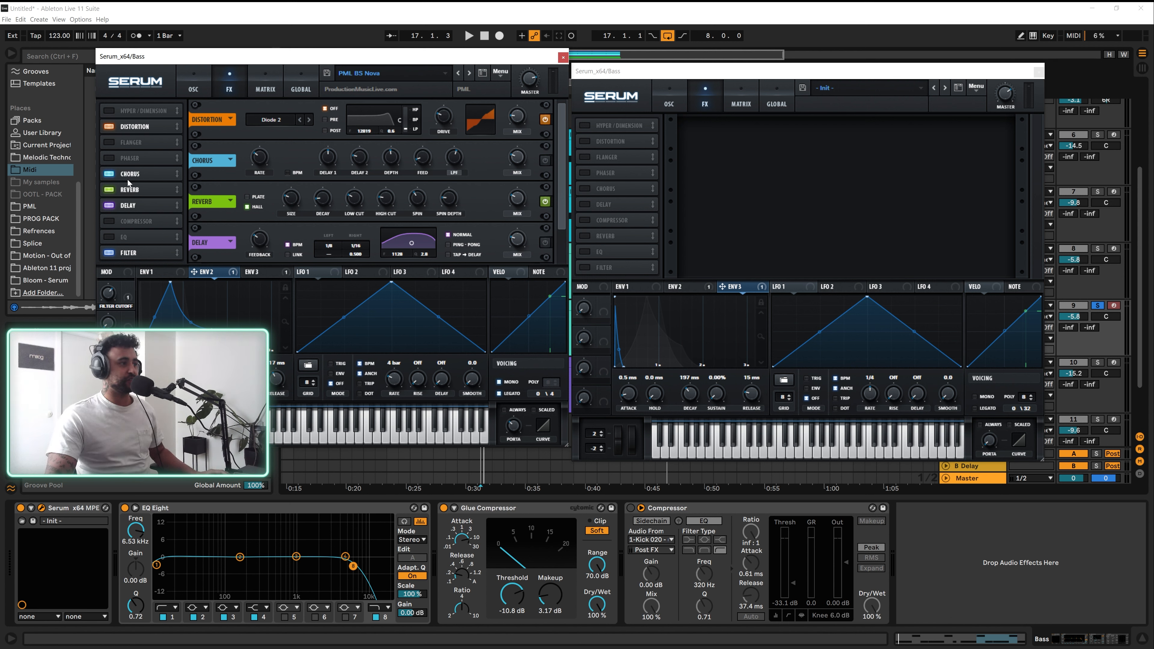
left_click(110, 174)
left_click(110, 206)
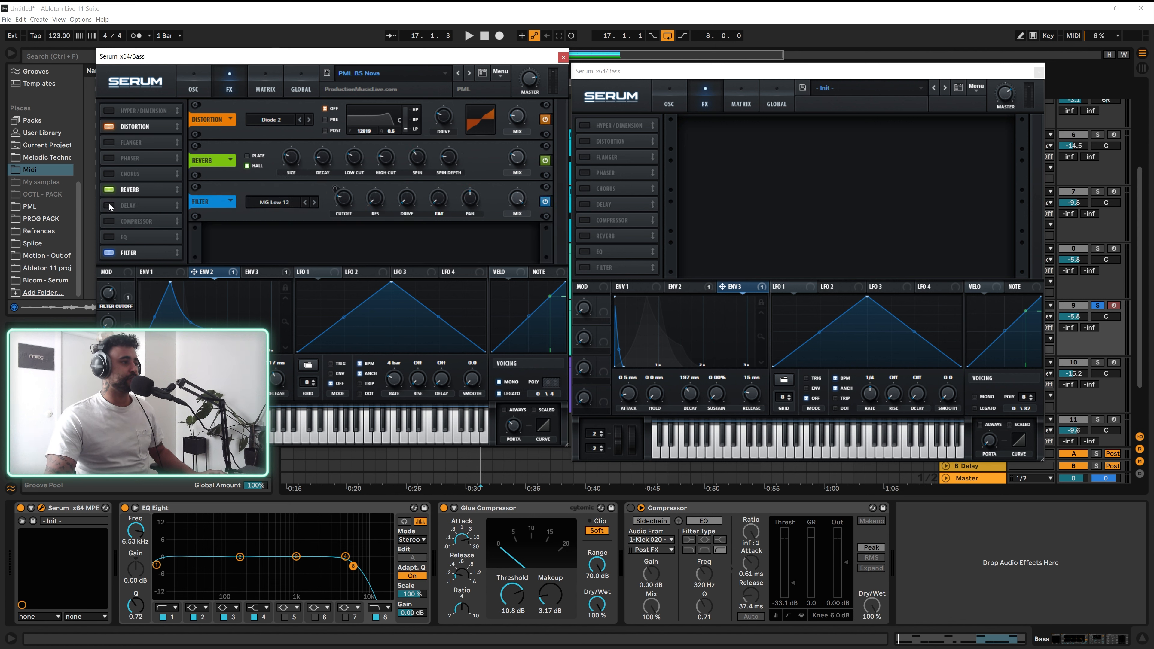
left_click_drag(135, 254, 132, 142)
left_click_drag(131, 223, 128, 156)
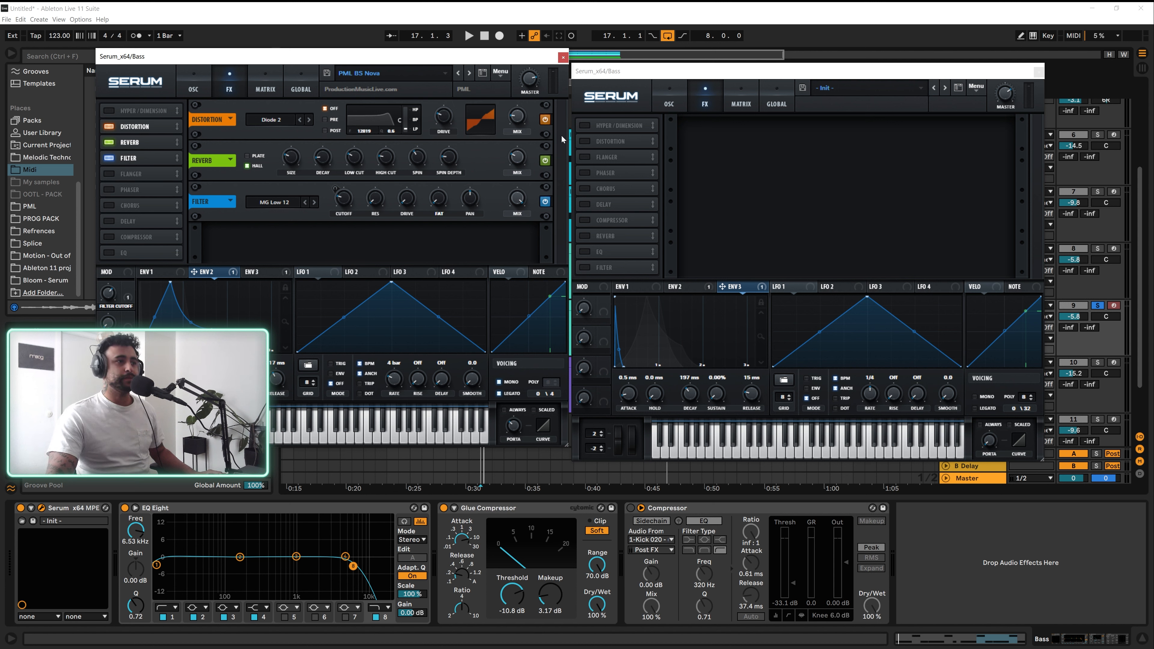
- Enable distortion in the Init patch, set its type to Diode 2, and lower its mix after auditioning the effect
left_click(593, 144)
left_click(757, 133)
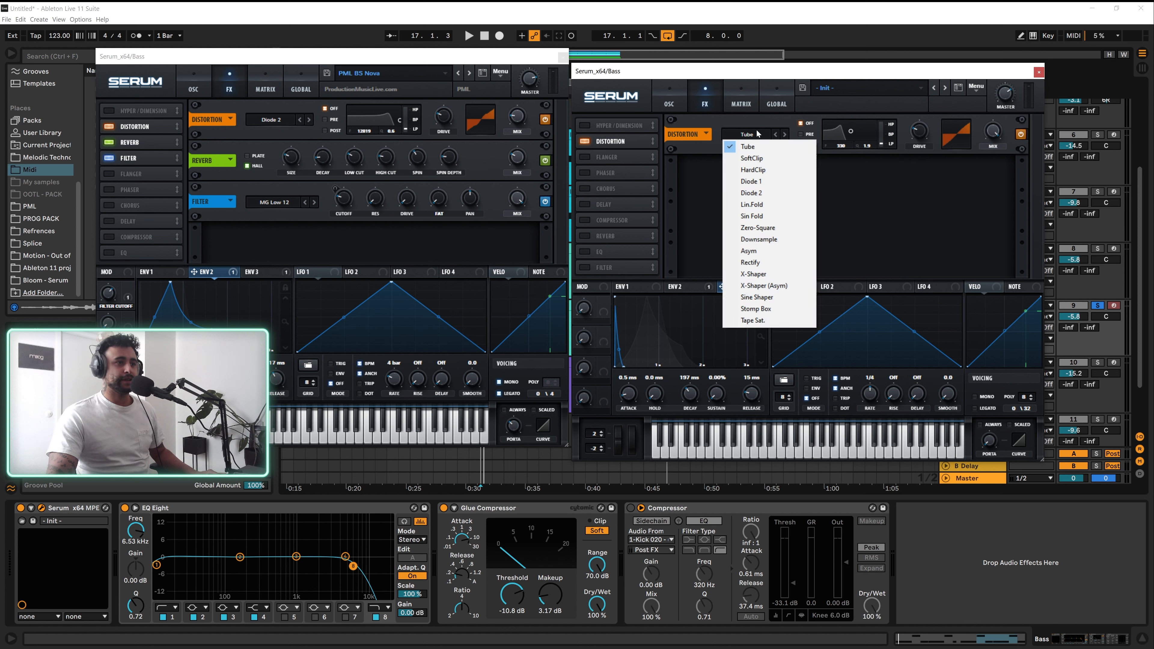
left_click(756, 194)
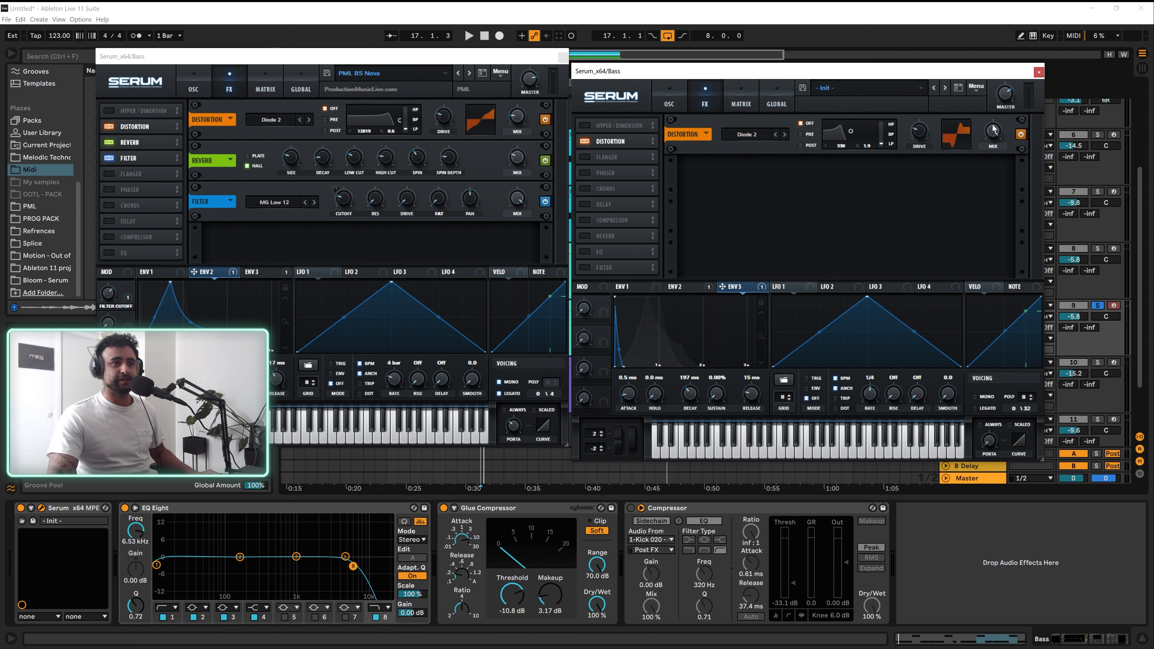
key("space")
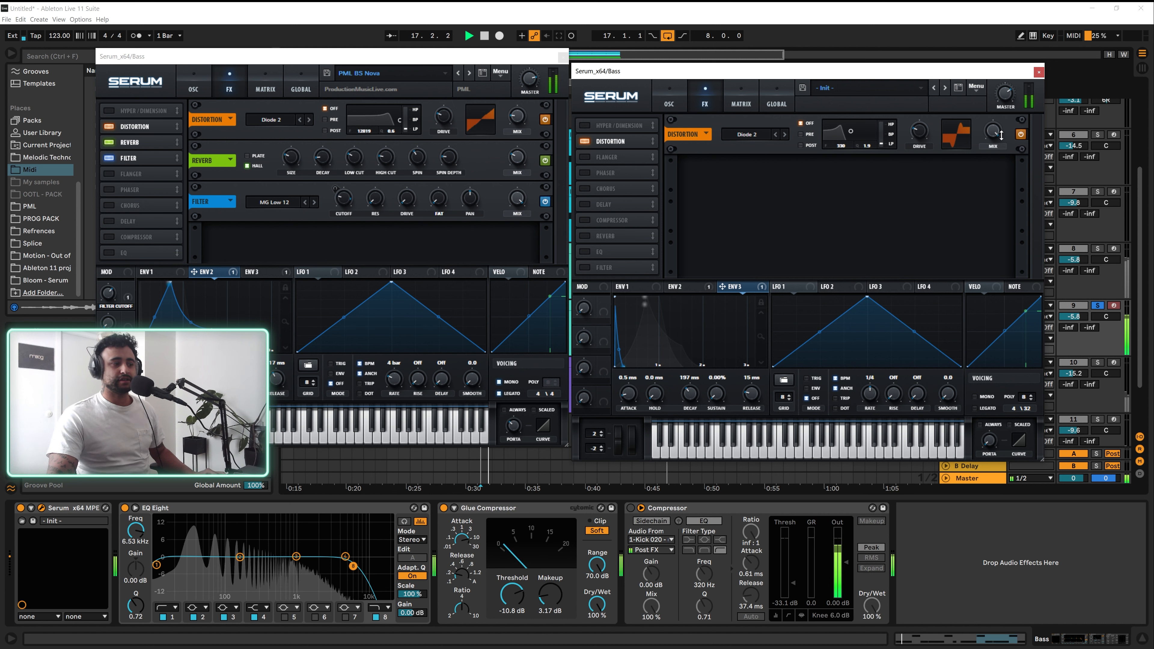
key("space")
left_click_drag(1001, 135, 987, 161)
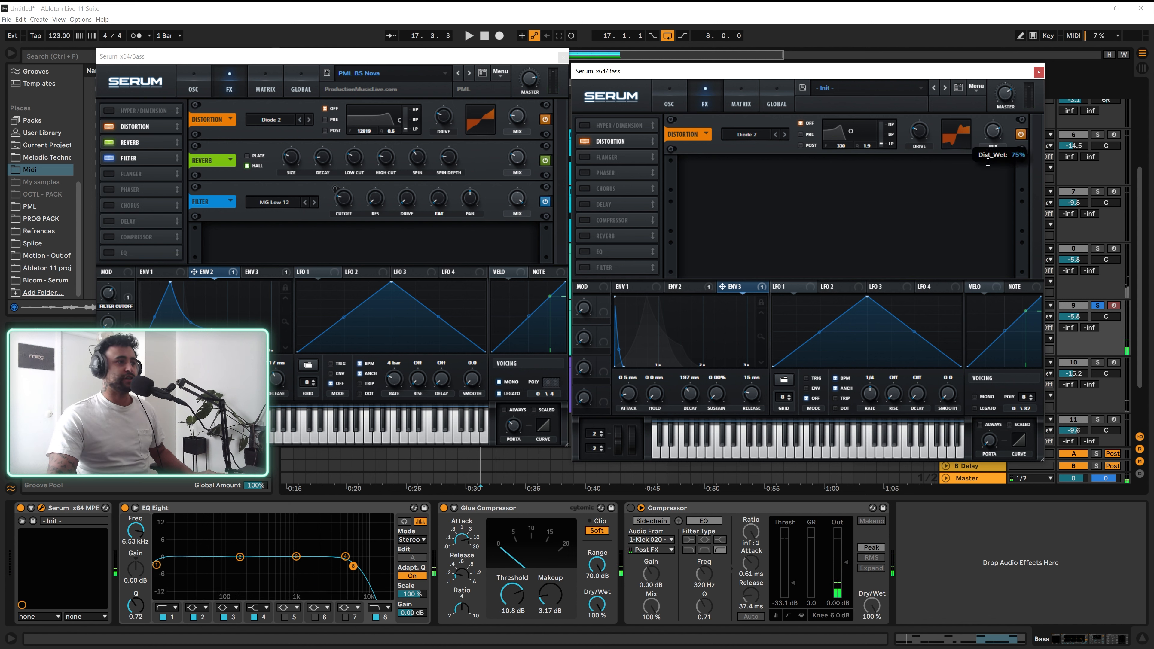
left_click_drag(987, 218, 987, 218)
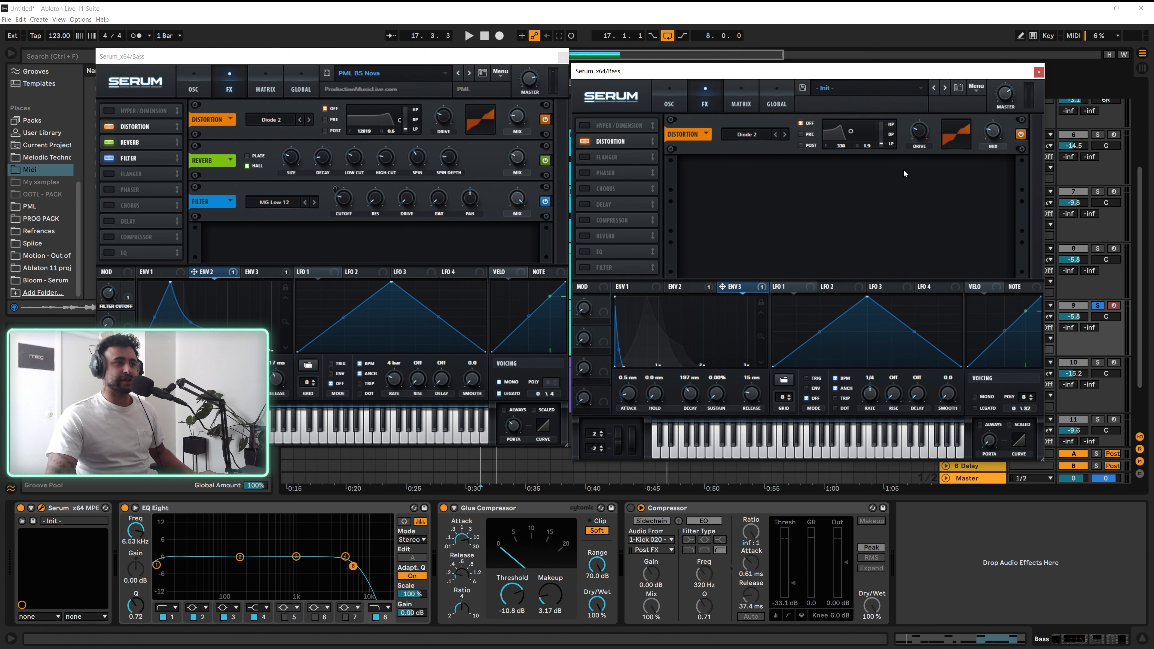
- Enable reverb in the Init patch, adjust its low cut and high cut, and set its mix to about 25% while auditioning
left_click(586, 236)
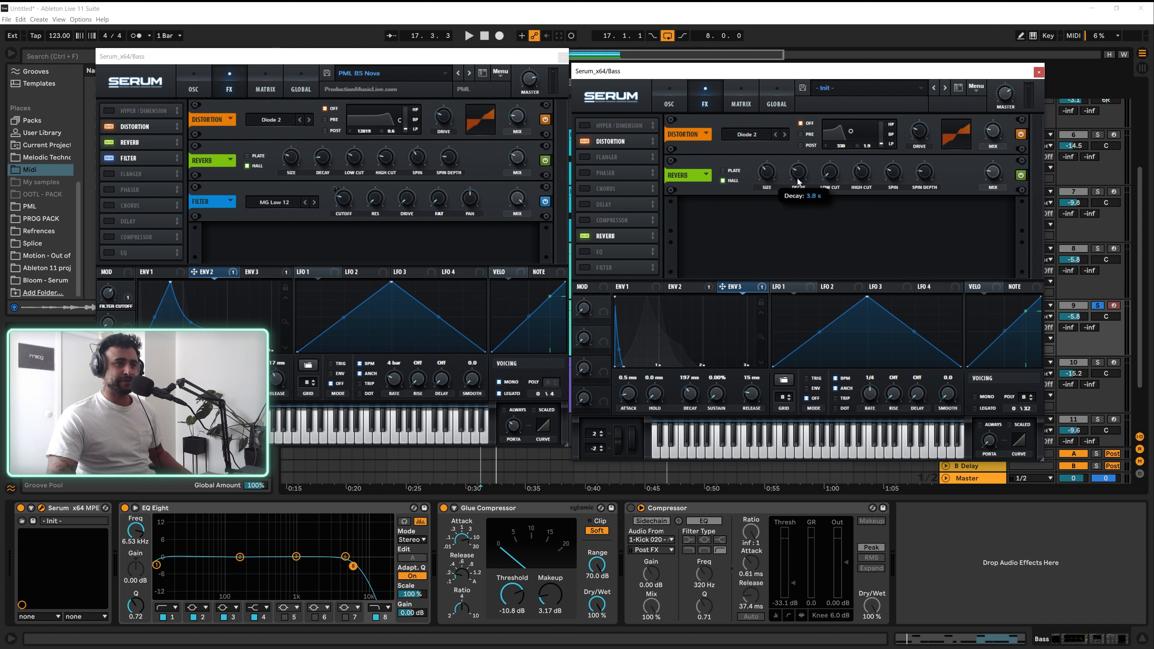
mouse_move(771, 178)
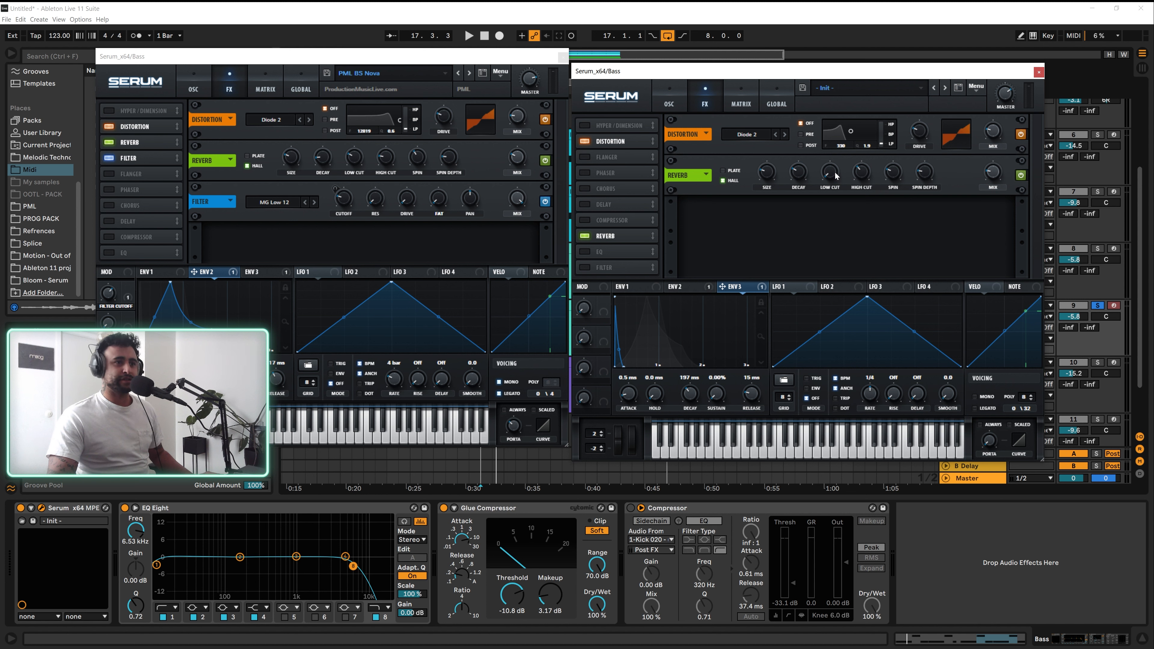
mouse_move(826, 175)
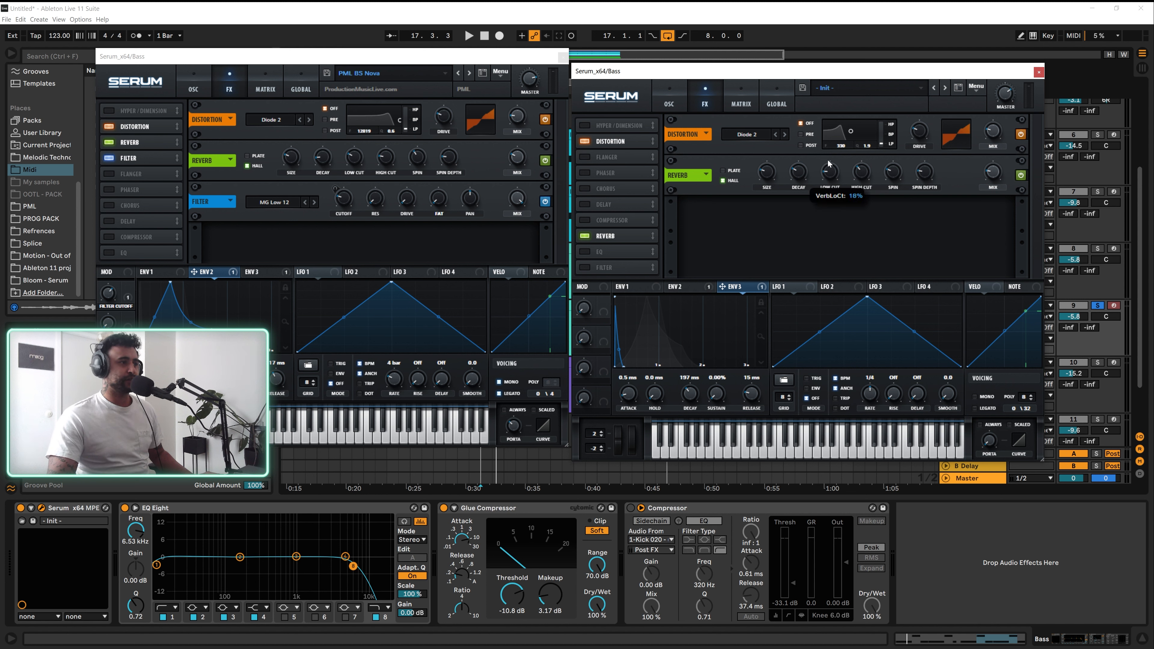
scroll(829, 171, "up", 5)
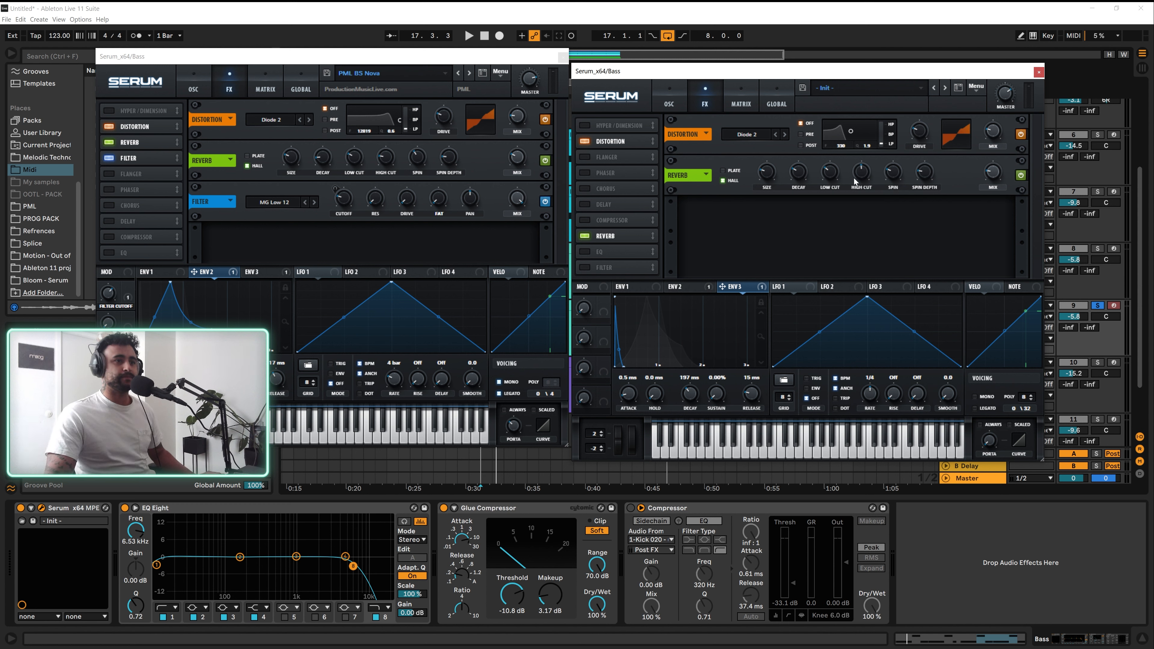
mouse_move(861, 171)
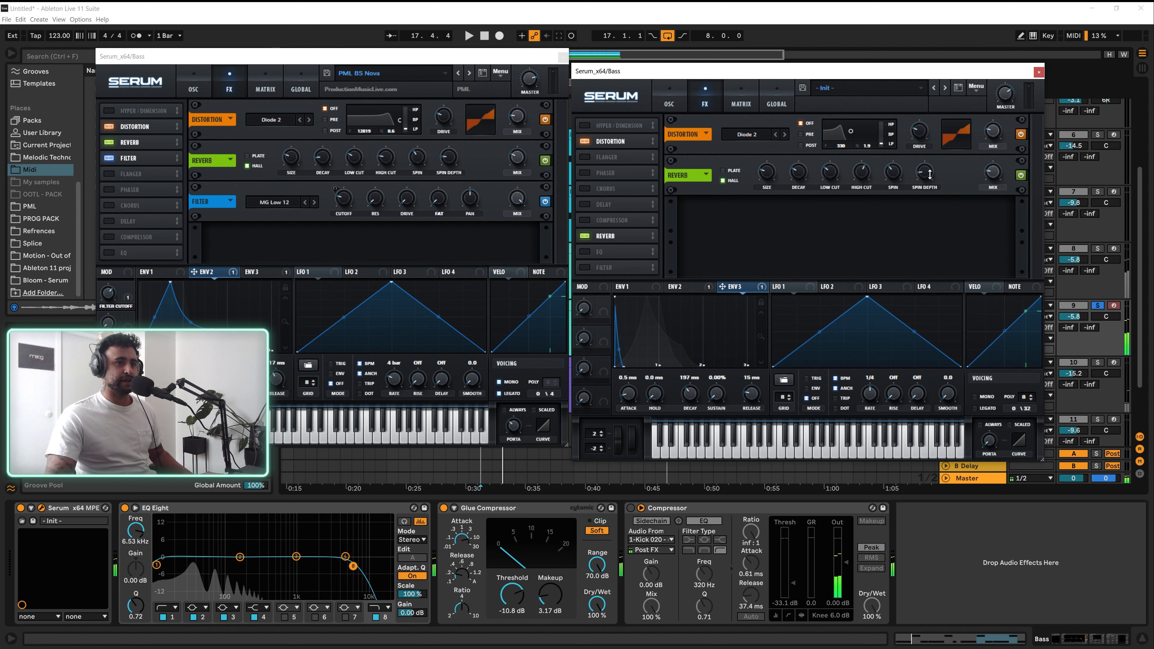
mouse_move(993, 173)
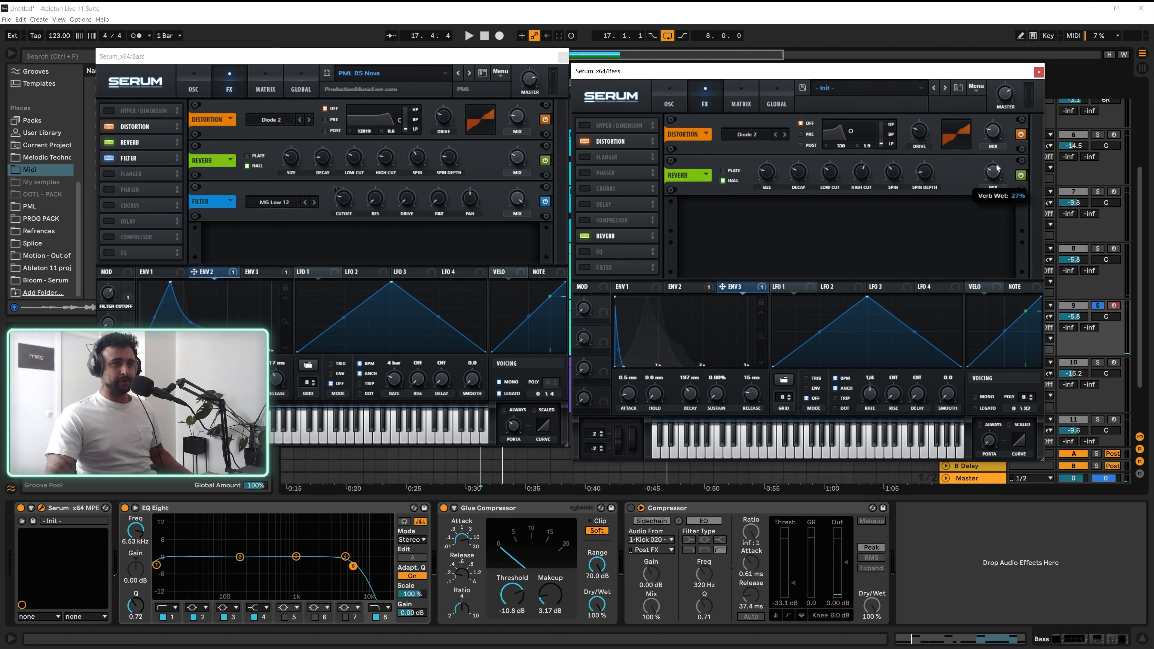
key("space")
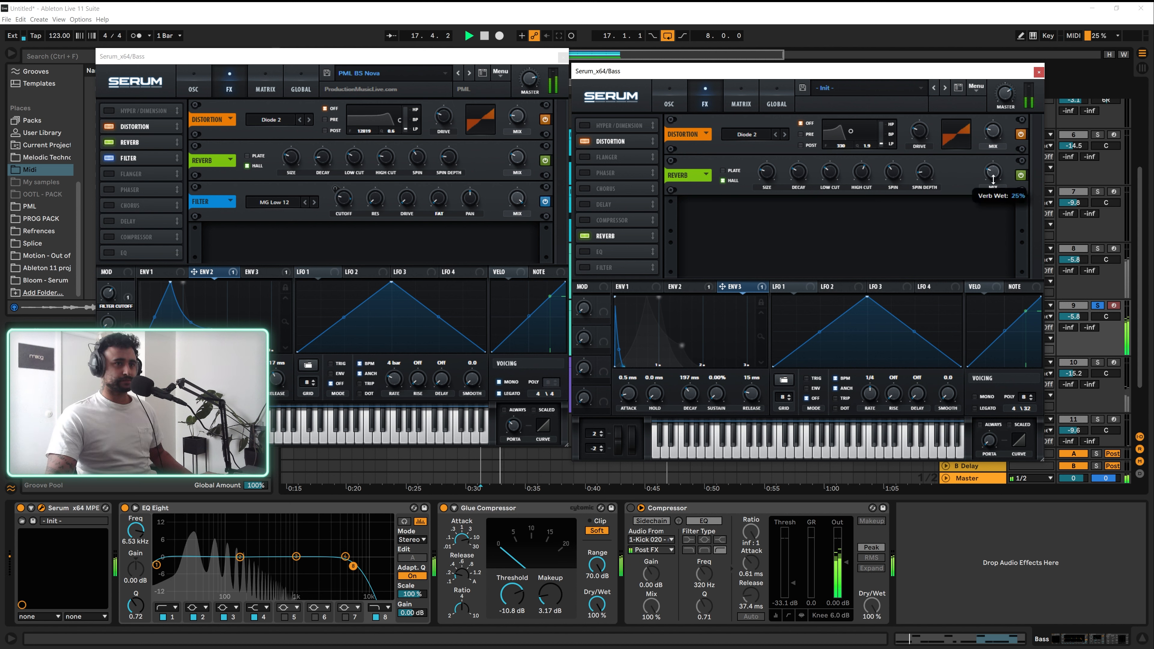
key("space")
- Enable the MG Low 12 filter effect in the Init patch, adjust its cutoff, assign macro 1 to the cutoff, and audition the sound
left_click(586, 265)
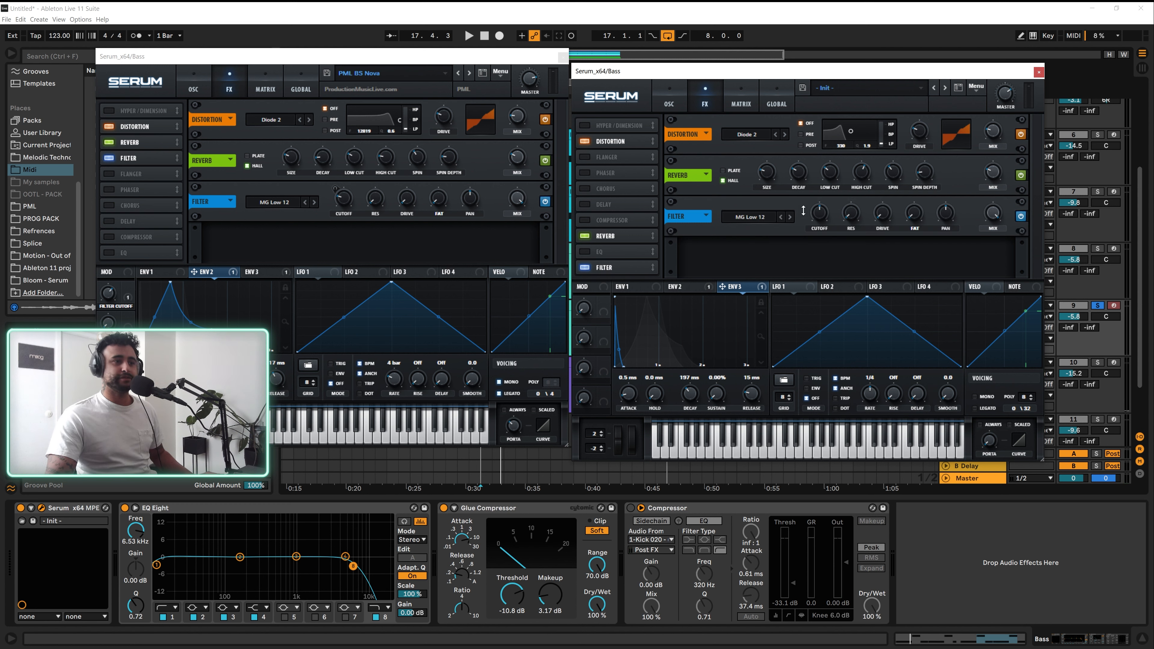
left_click_drag(820, 213, 820, 219)
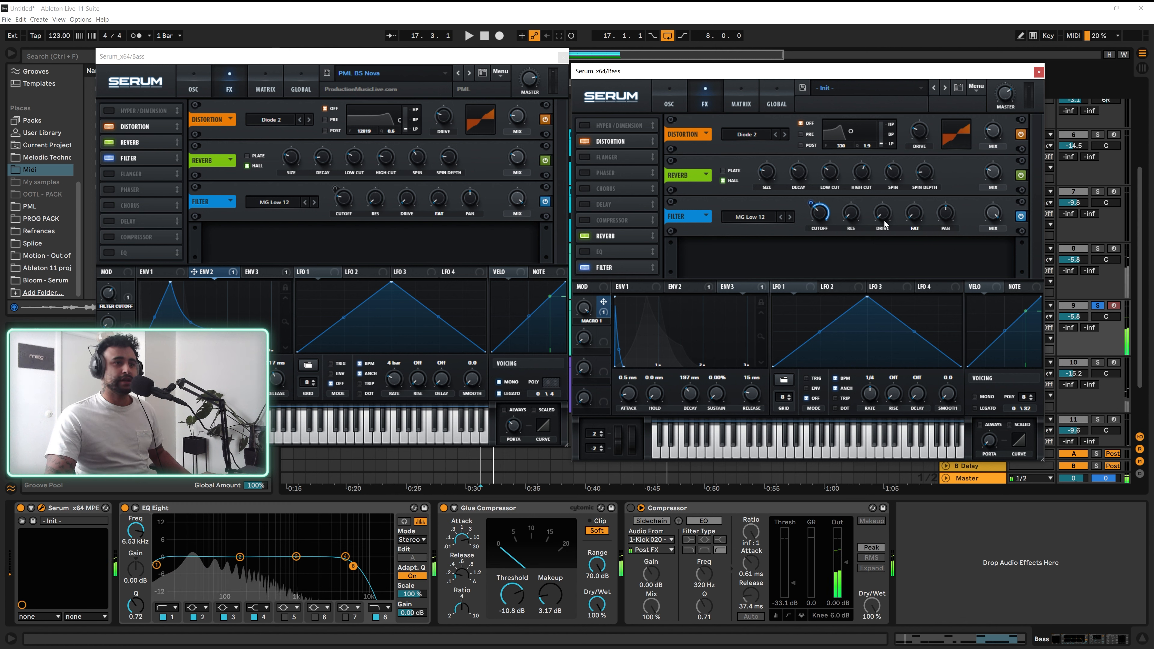
mouse_move(888, 213)
key("space")
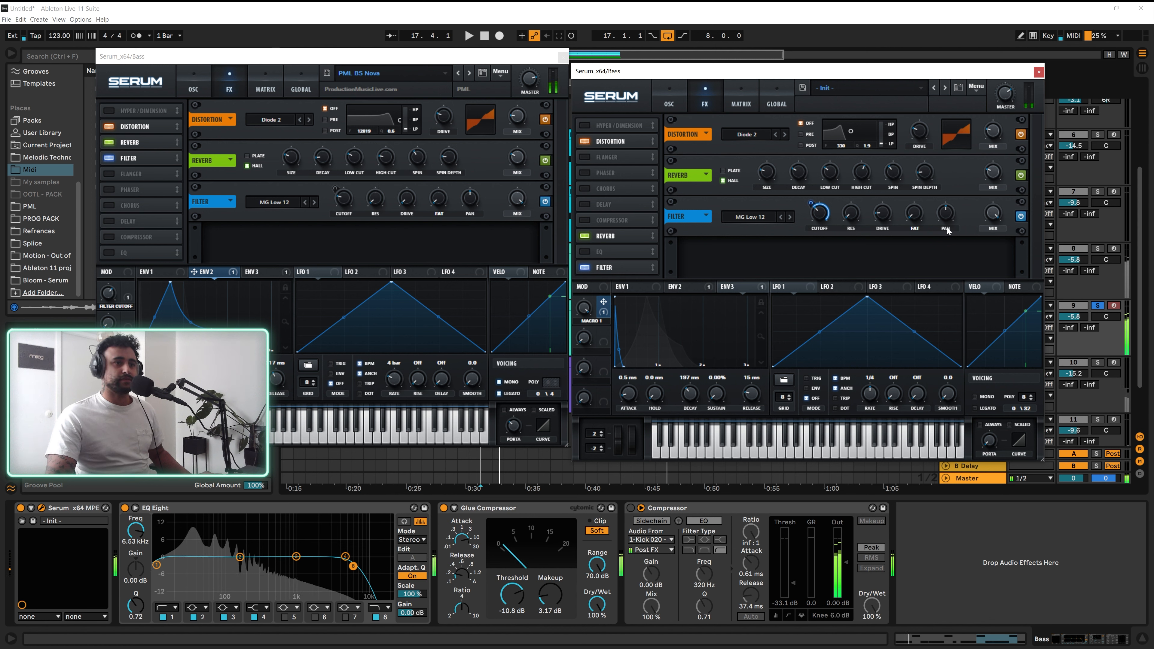
- Enable mono voicing in the Init patch, set its portamento time to 22 ms, and audition the bass
key("space")
left_click(668, 101)
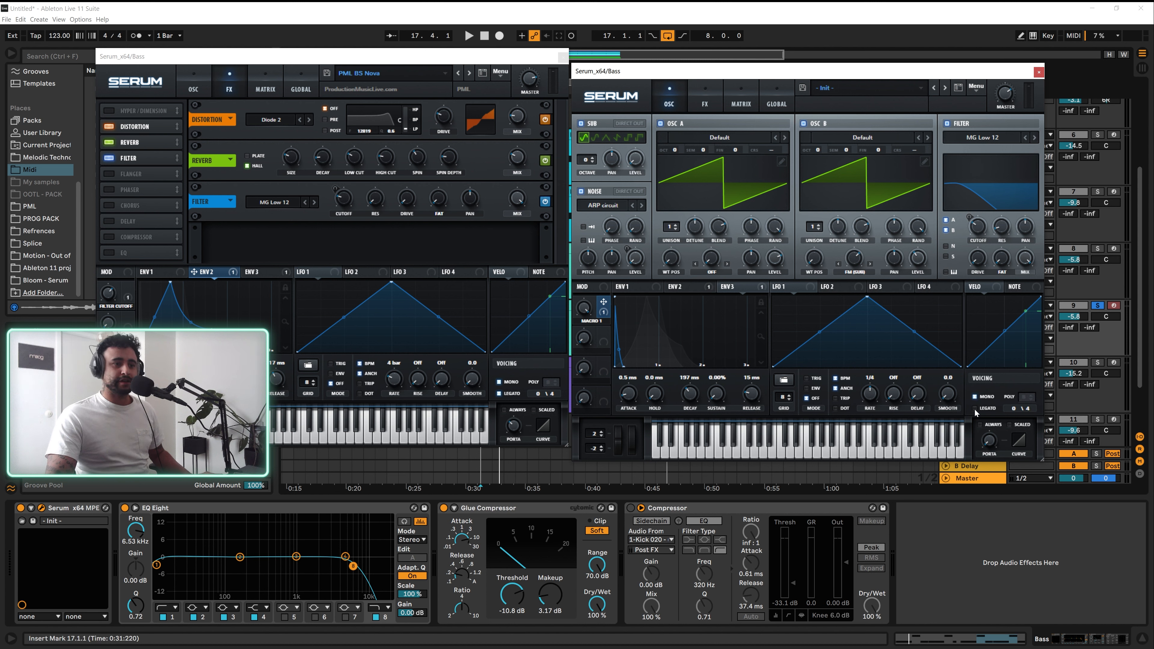
key("space")
mouse_move(991, 437)
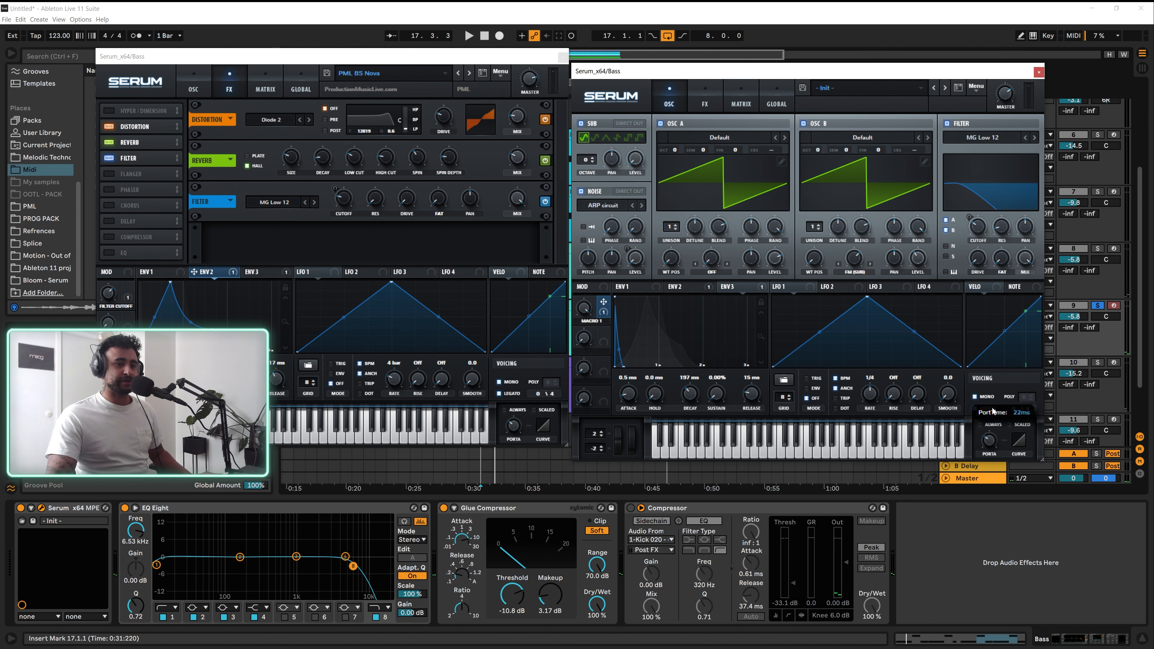
key("space")
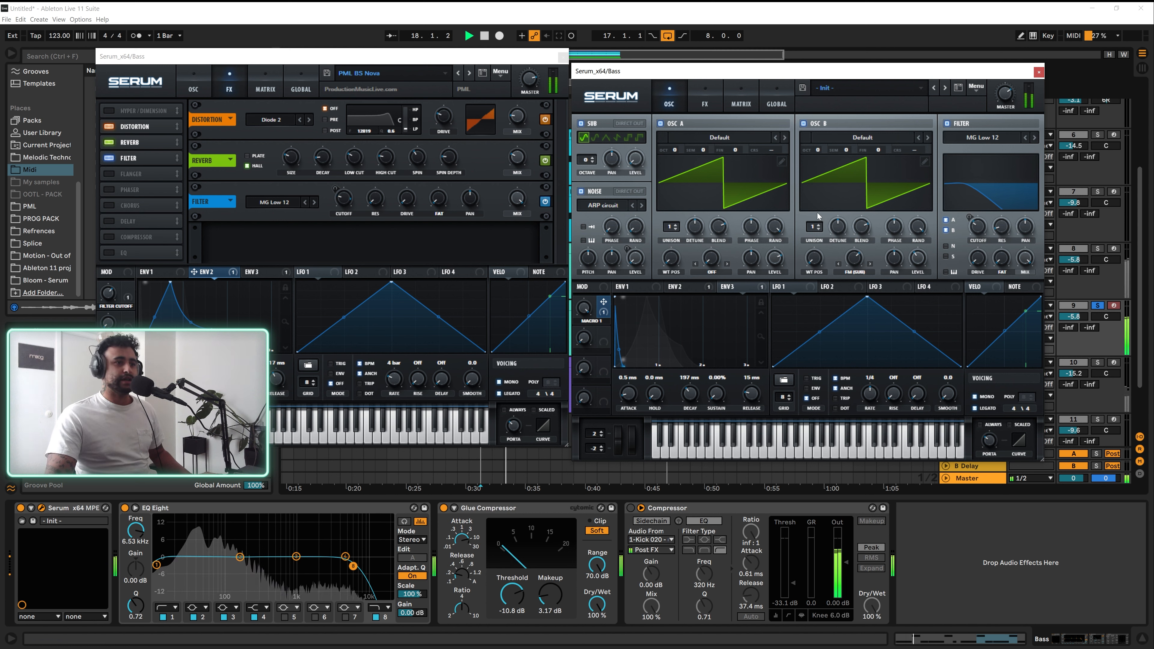
- Show the original patch's oscillators for comparison, adjust oscillator A's level in the Init patch, and audition the sound
left_click(211, 90)
key("space")
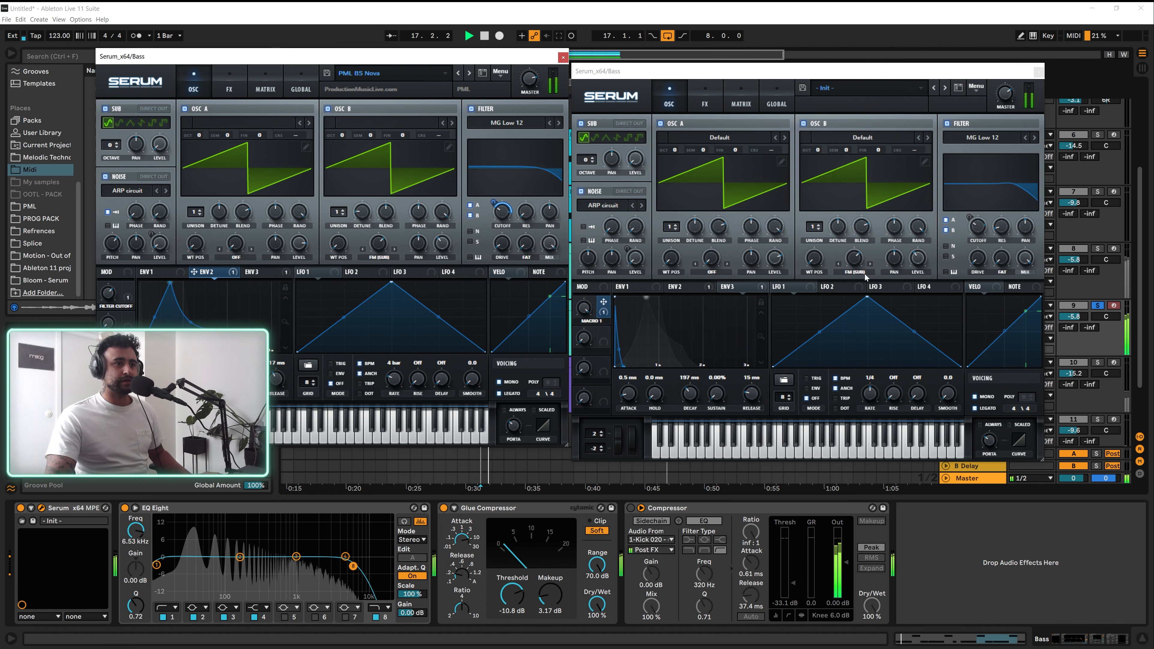
key("space")
left_click(775, 267)
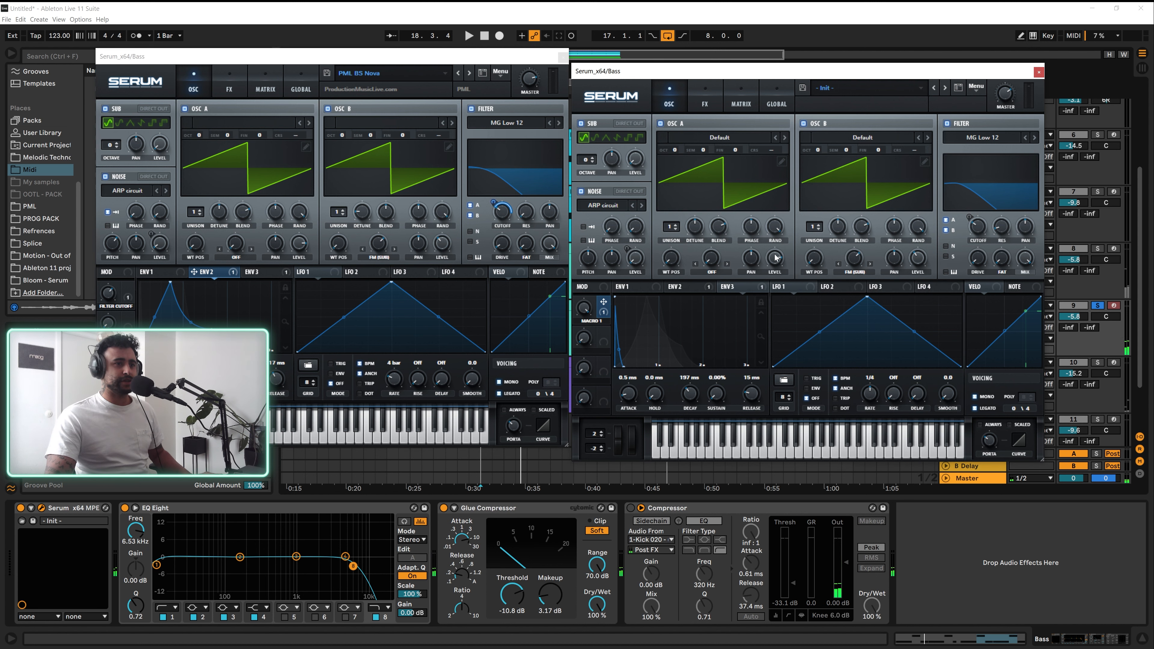
key("space")
key("space")
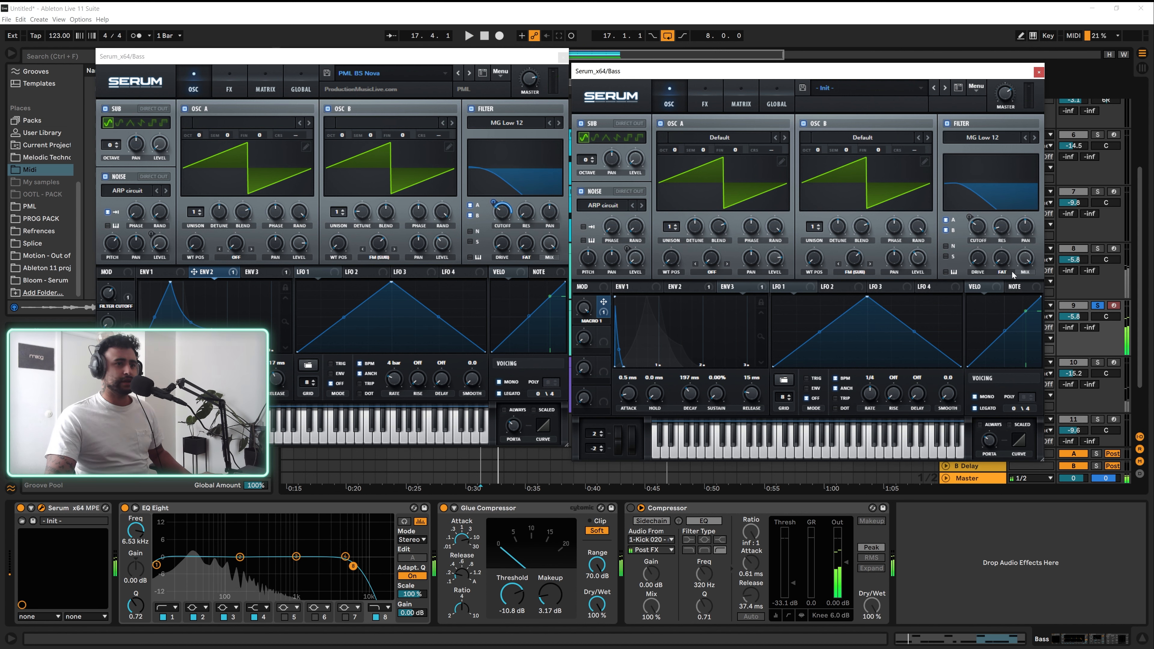
mouse_move(919, 261)
key("space")
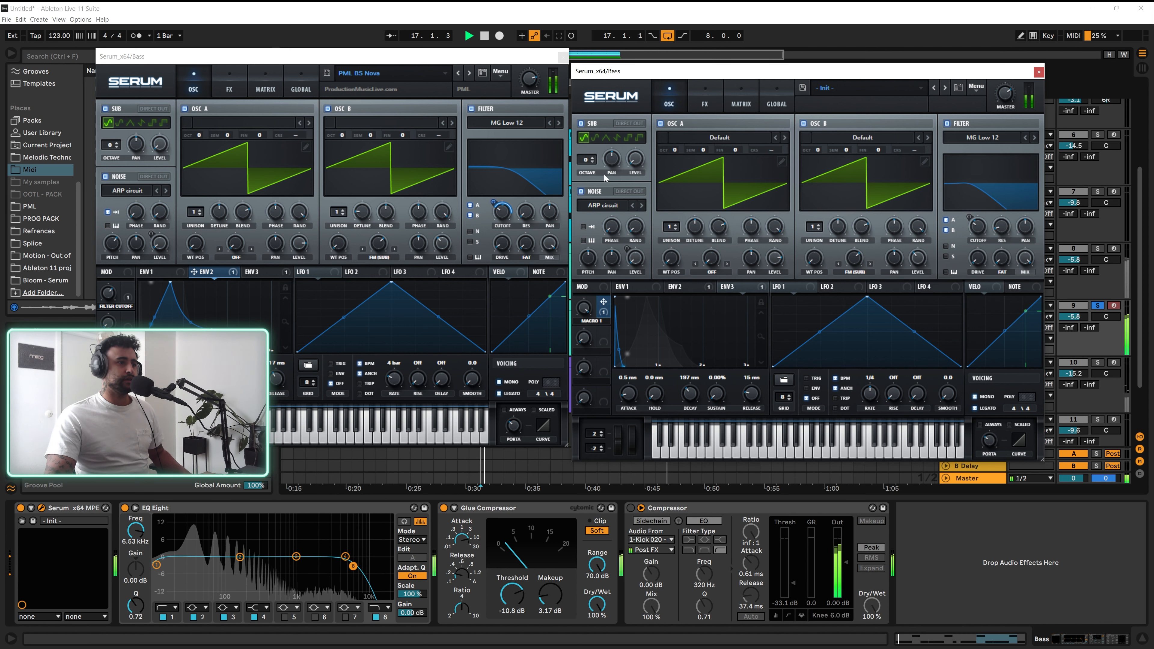
- Close both Serum windows and review the EQ Eight and Glue Compressor on the recreated Bass track
left_click(1039, 72)
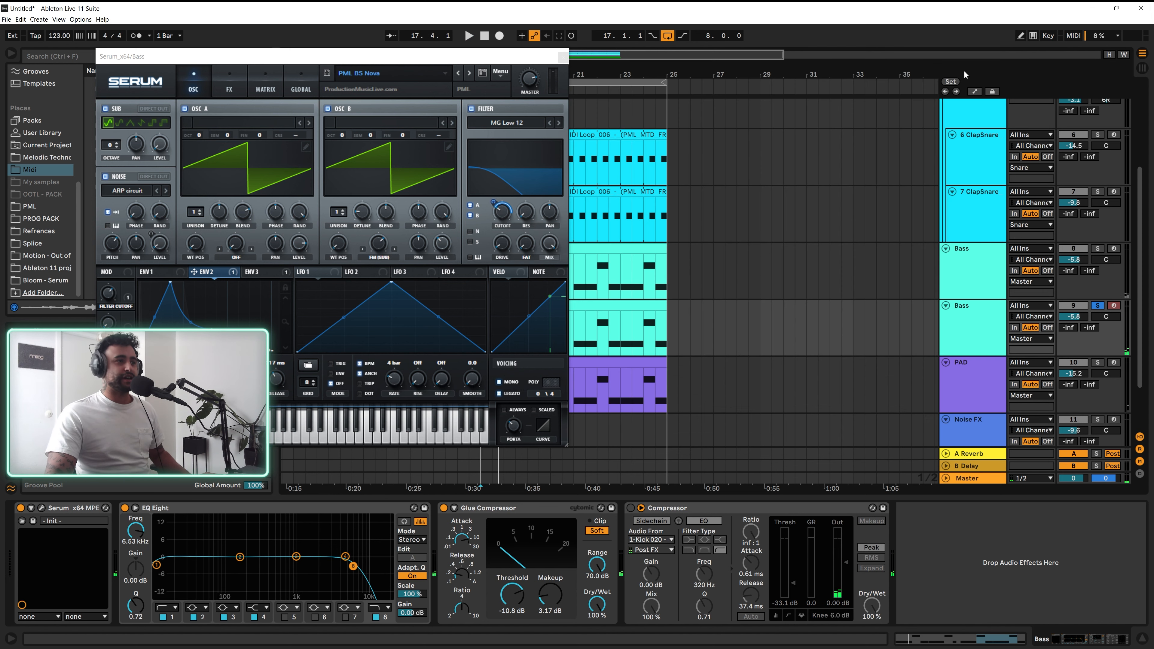
left_click(562, 57)
left_click(206, 515)
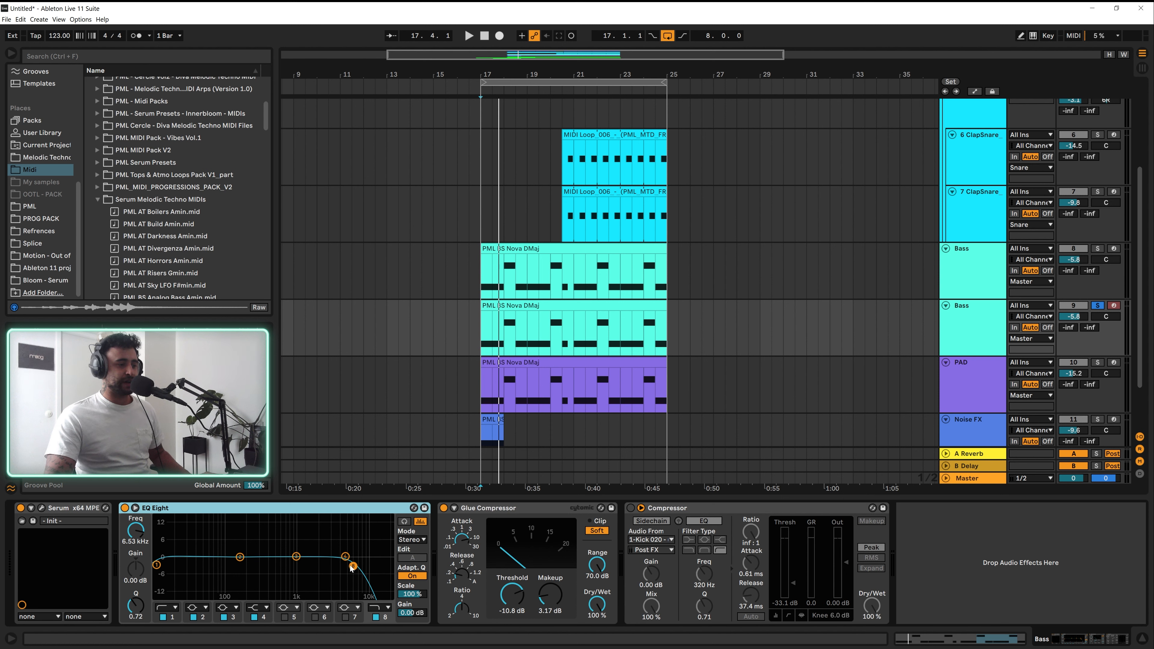
left_click(485, 509)
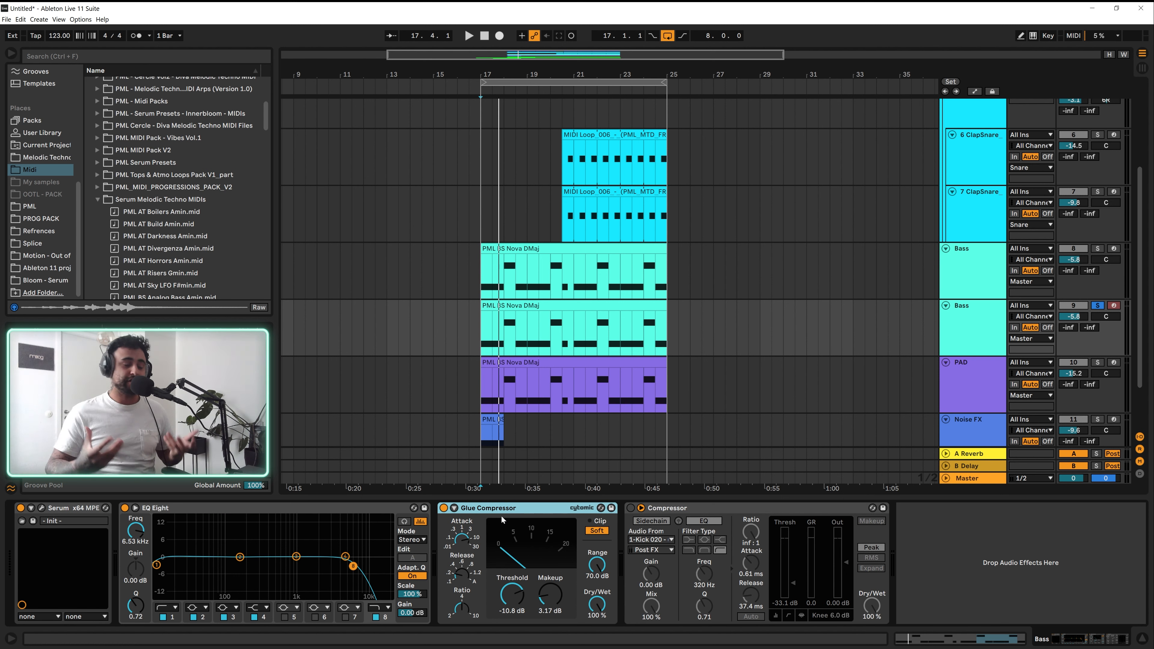
- Audition the recreated bass, then switch on its Compressor with sidechain from the kick
key("space")
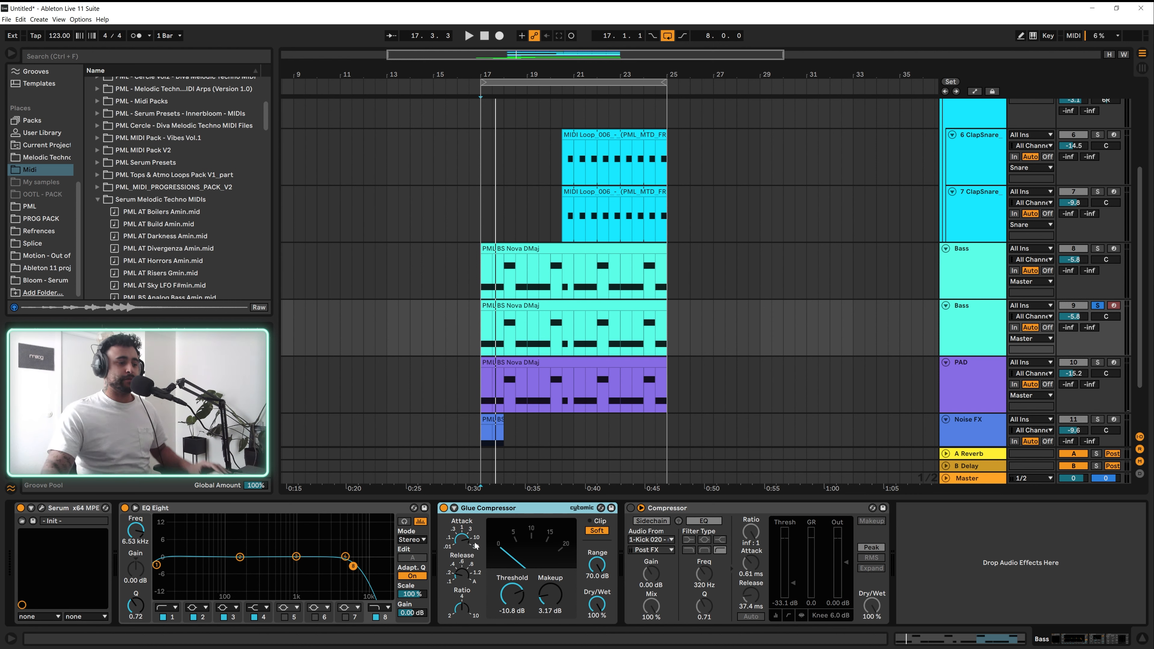
key("space")
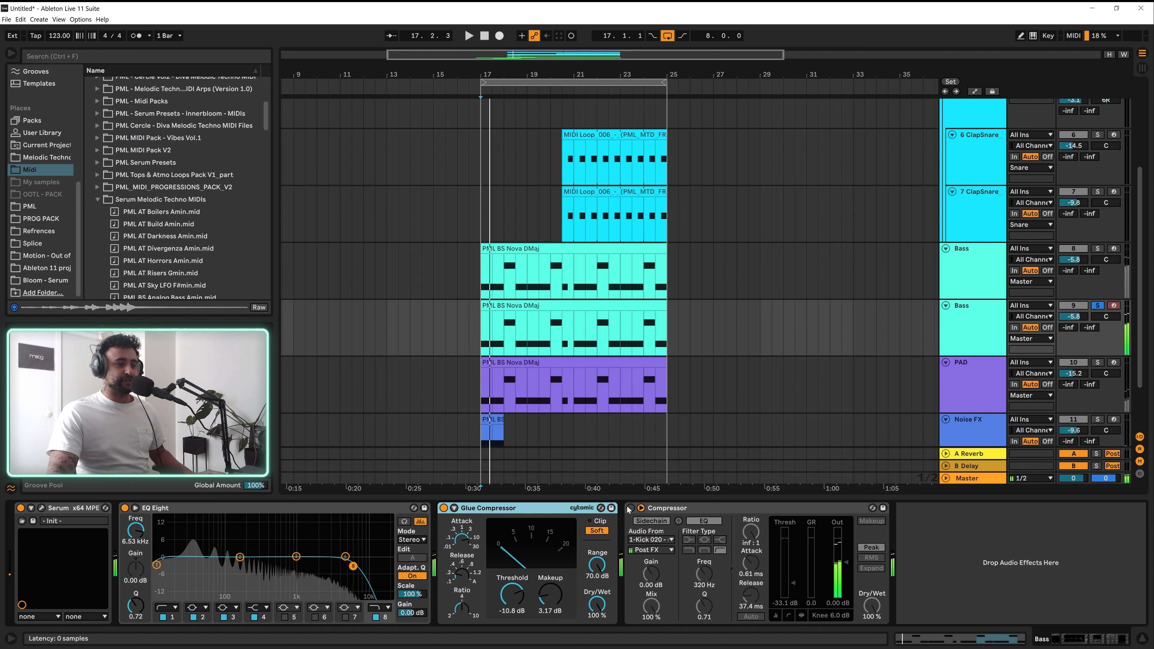
left_click(630, 508)
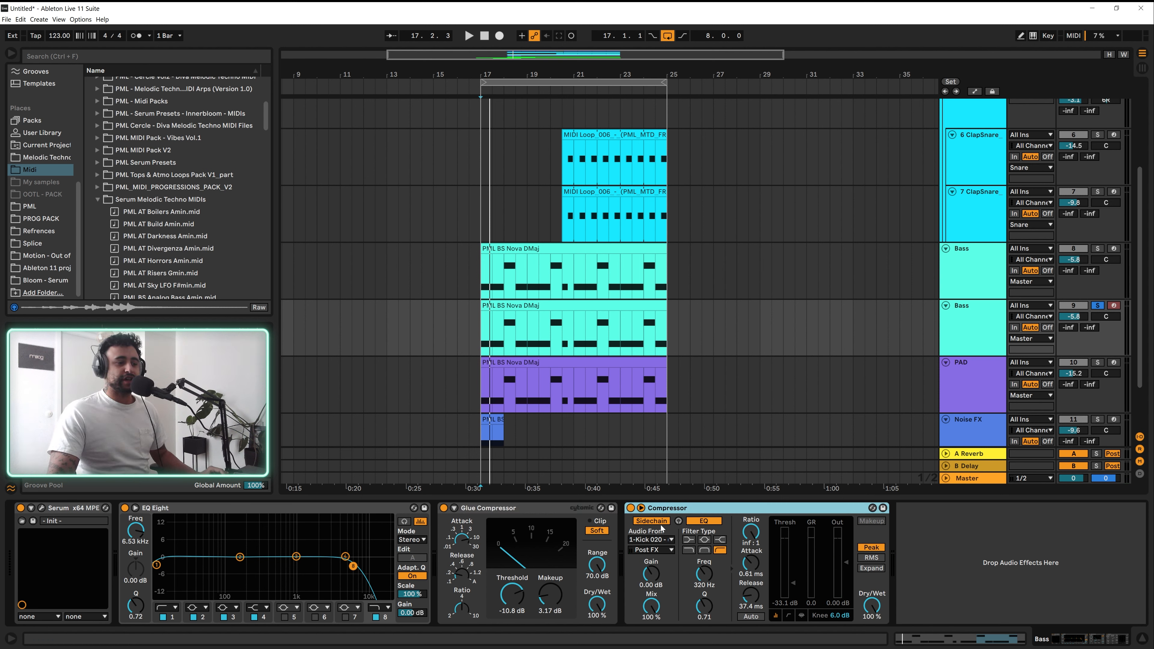
- Compare the Compressor's sidechain EQ off and on during playback, leaving the EQ enabled
left_click(707, 522)
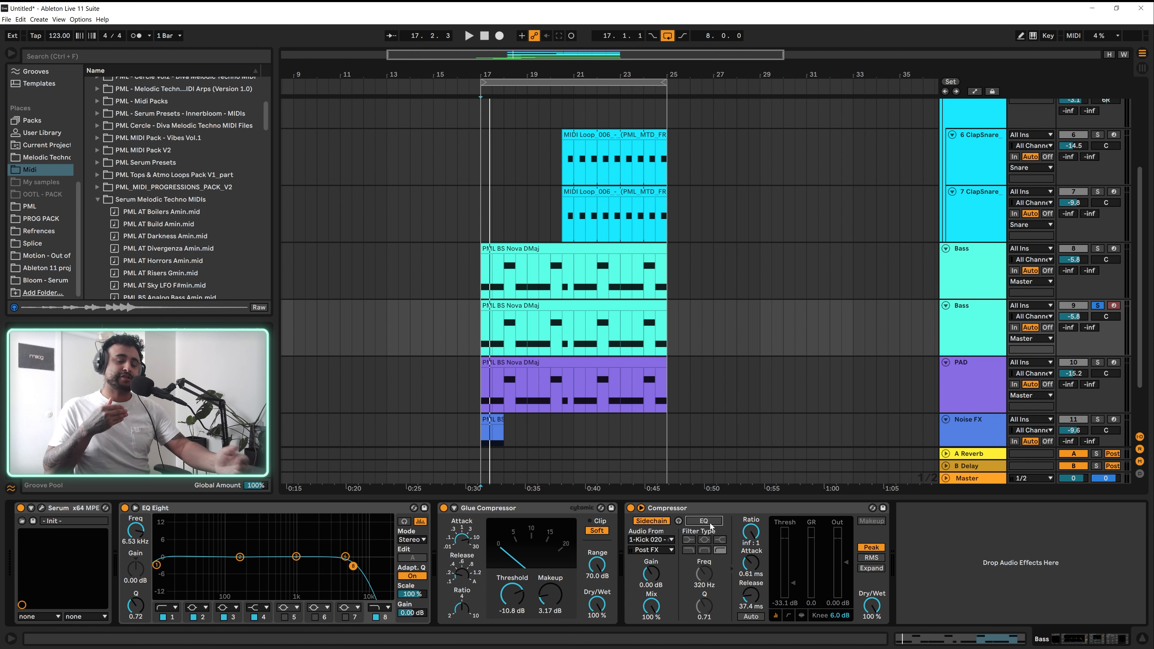
left_click(708, 524)
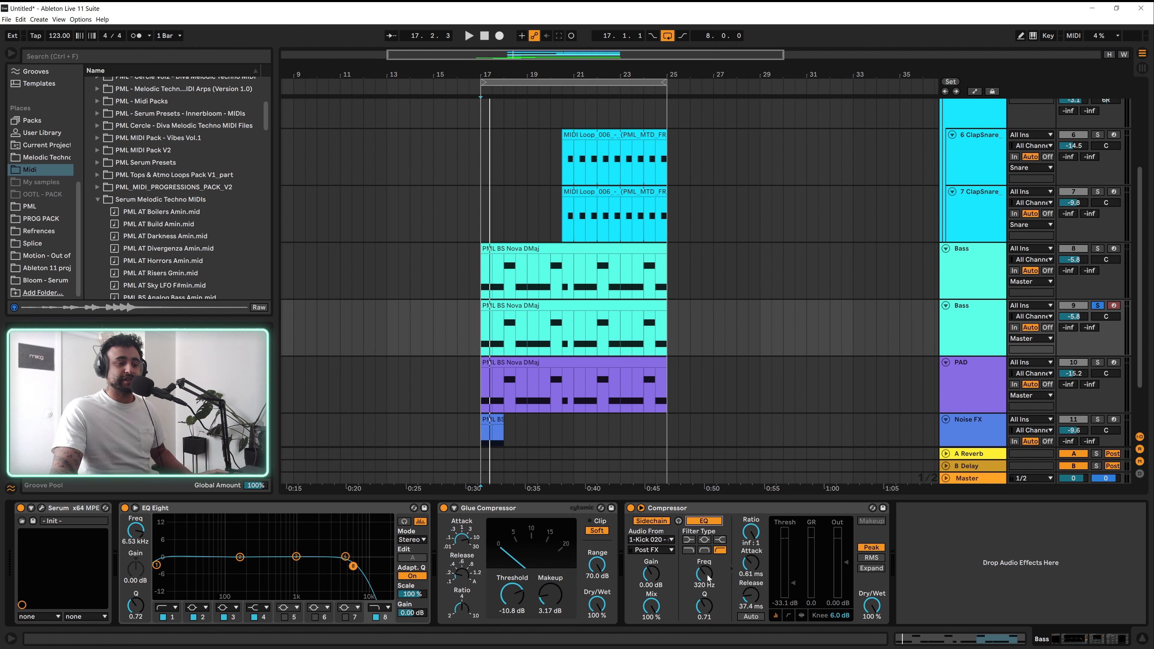
key("space")
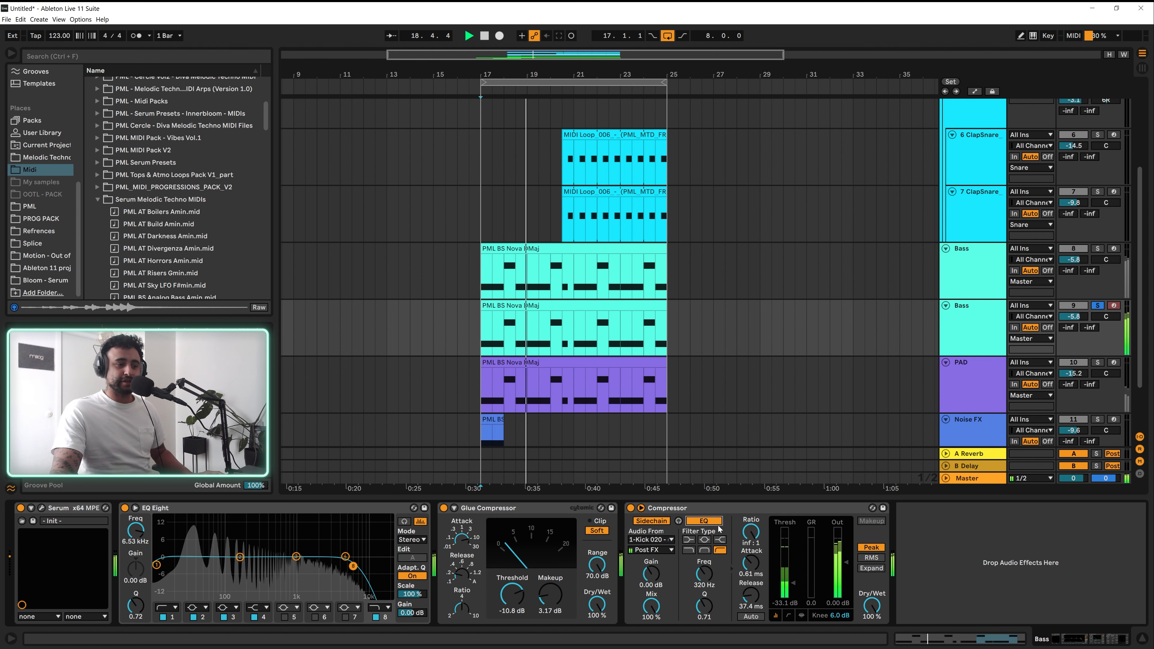
left_click(710, 521)
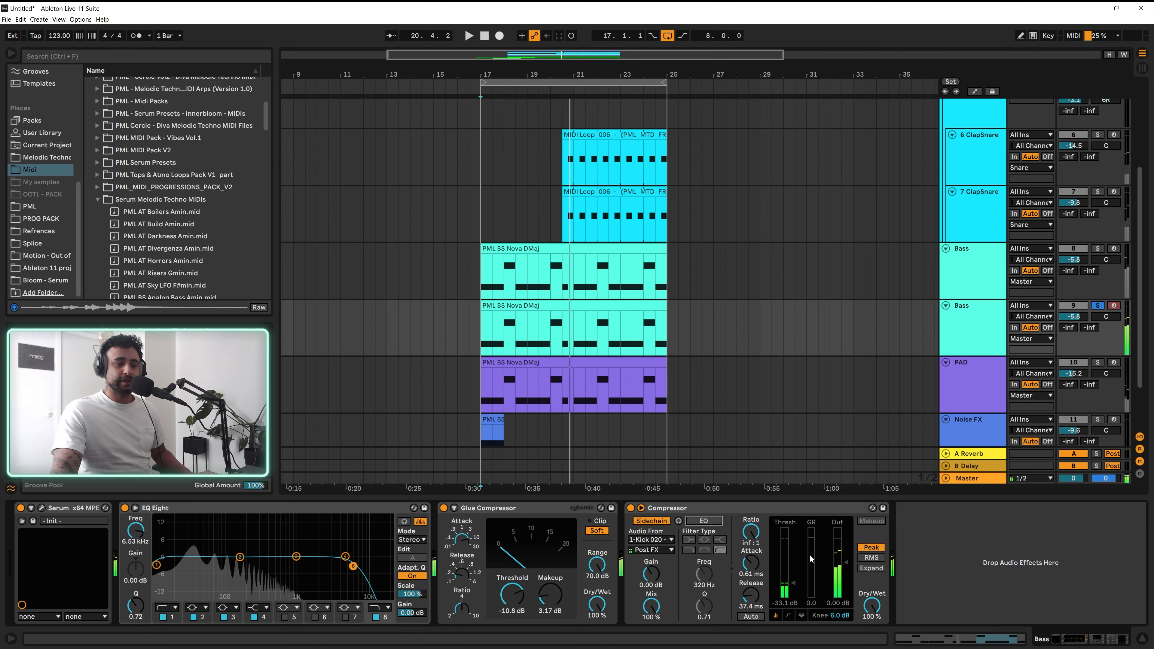
left_click(814, 533)
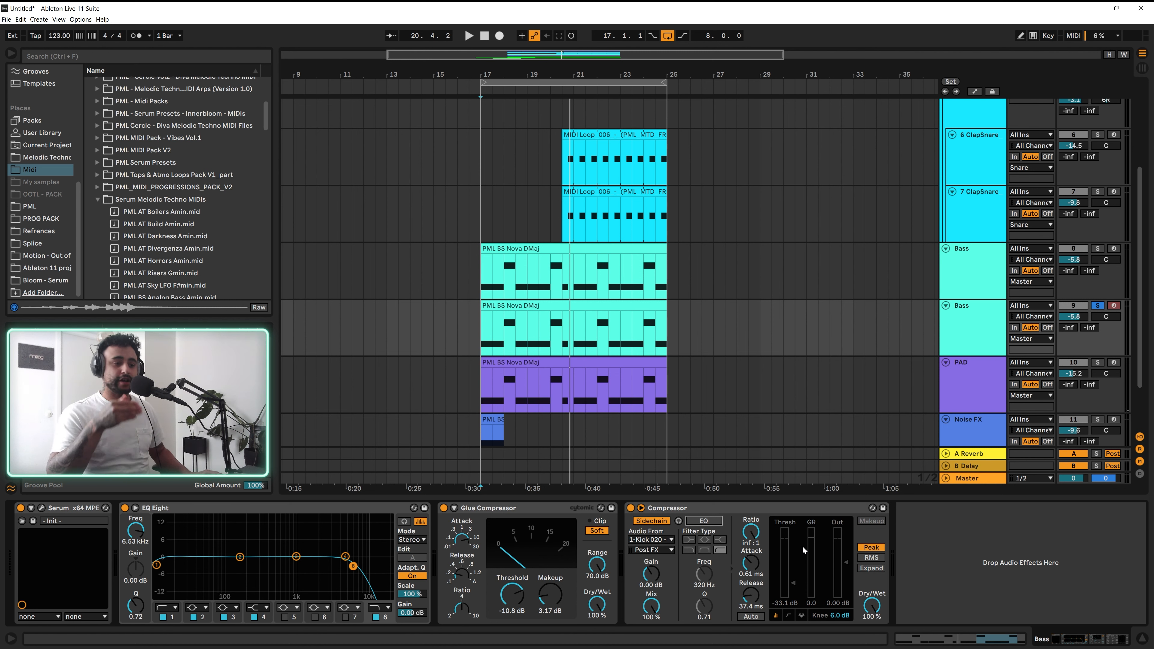
key("space")
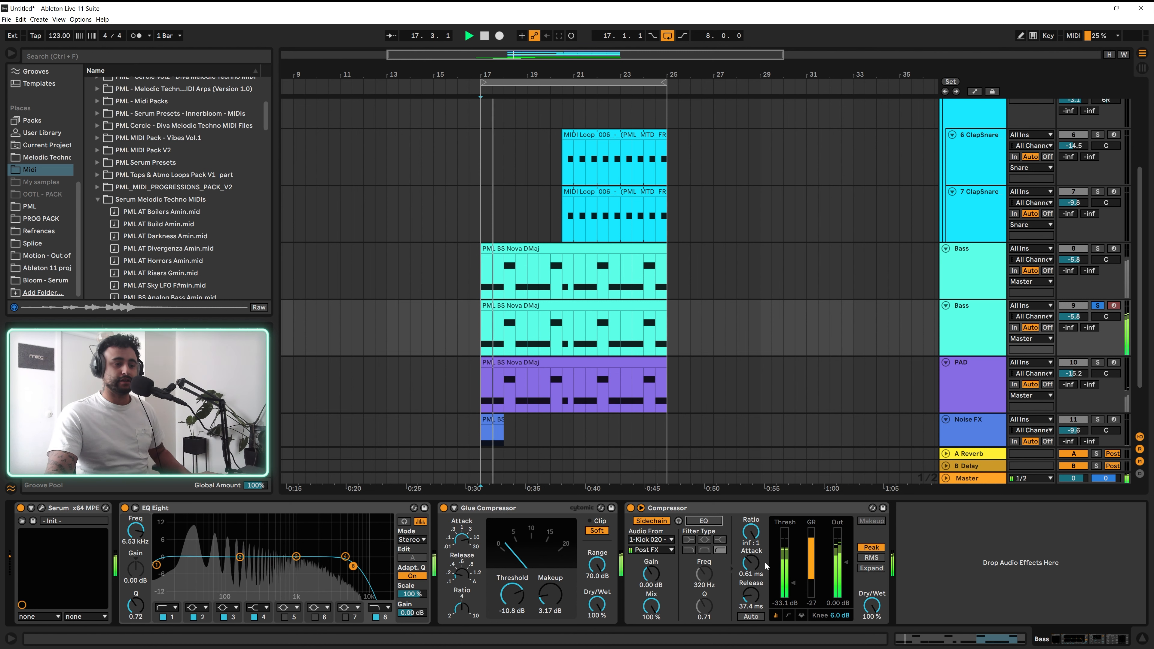
left_click(704, 521)
key("space")
key("space")
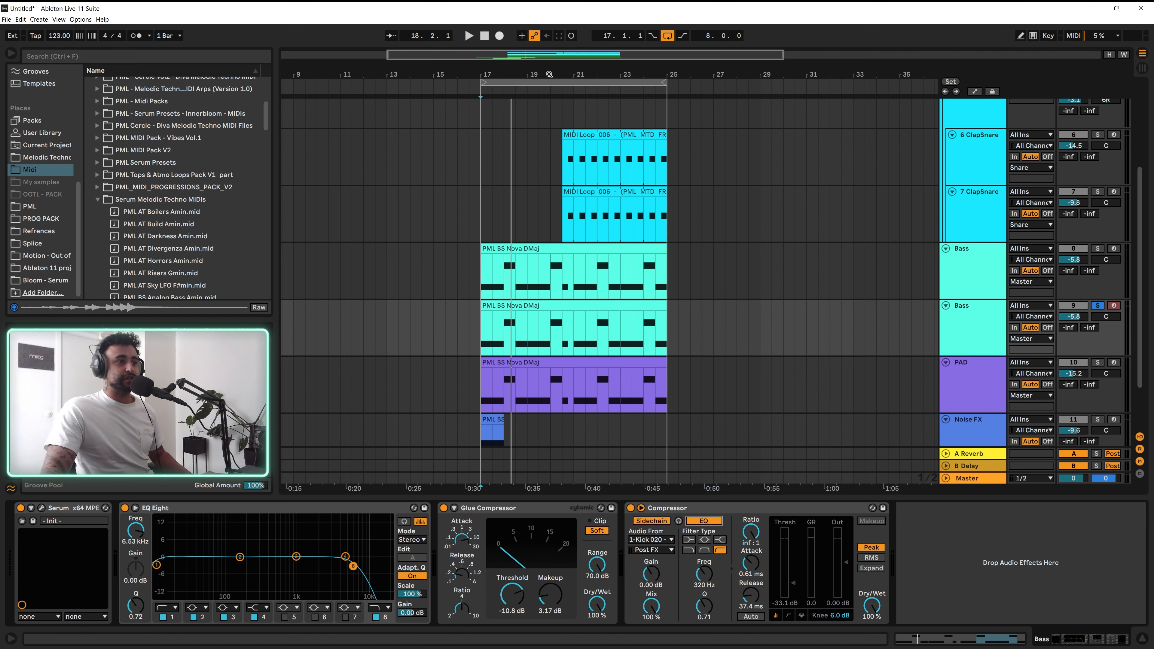
- Unsolo the recreated Bass track, deactivate the original Bass track, and play the full arrangement from bar 16
scroll(681, 159, "left", 2)
left_click(1098, 305)
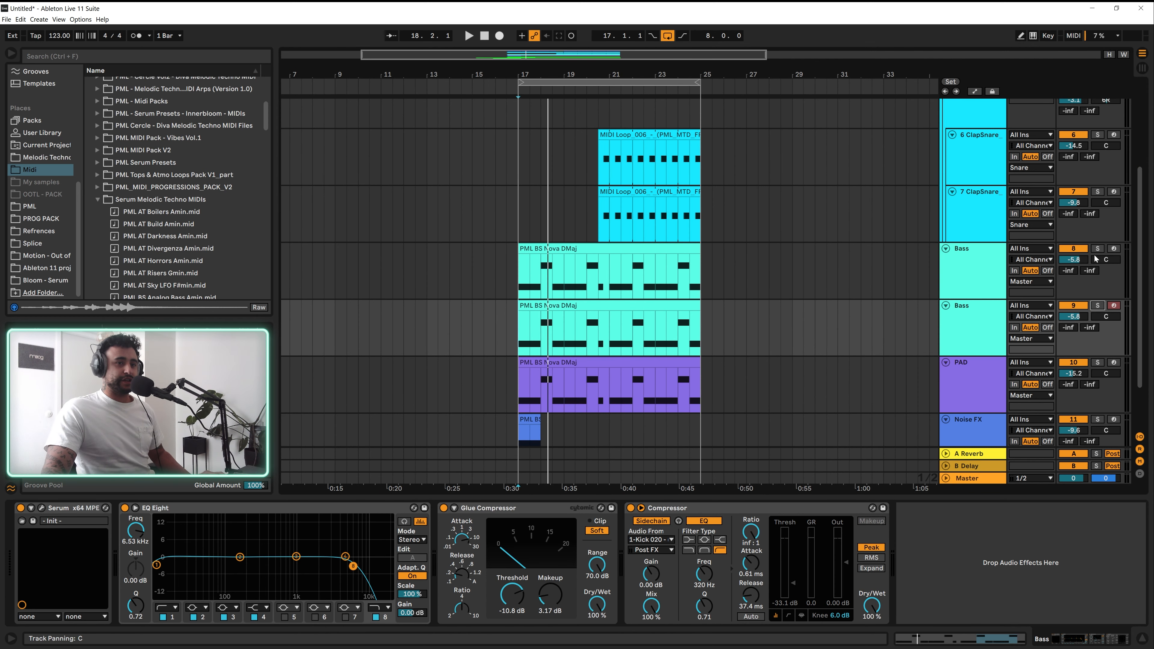
left_click(1073, 248)
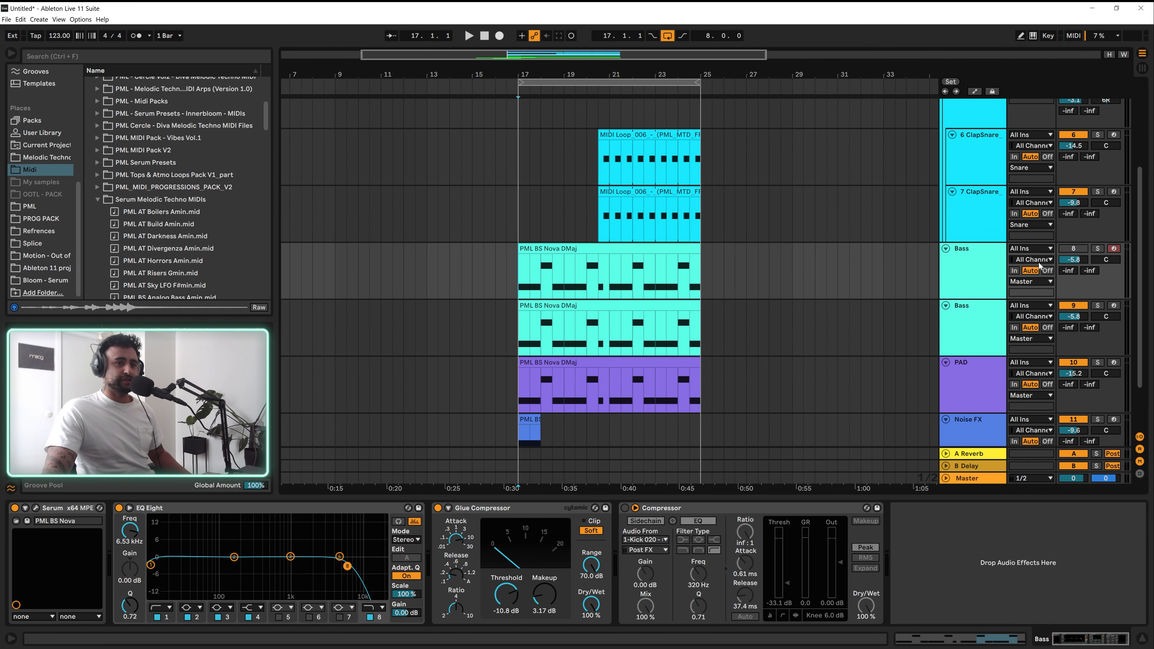
left_click(485, 257)
left_click(493, 275)
key("space")
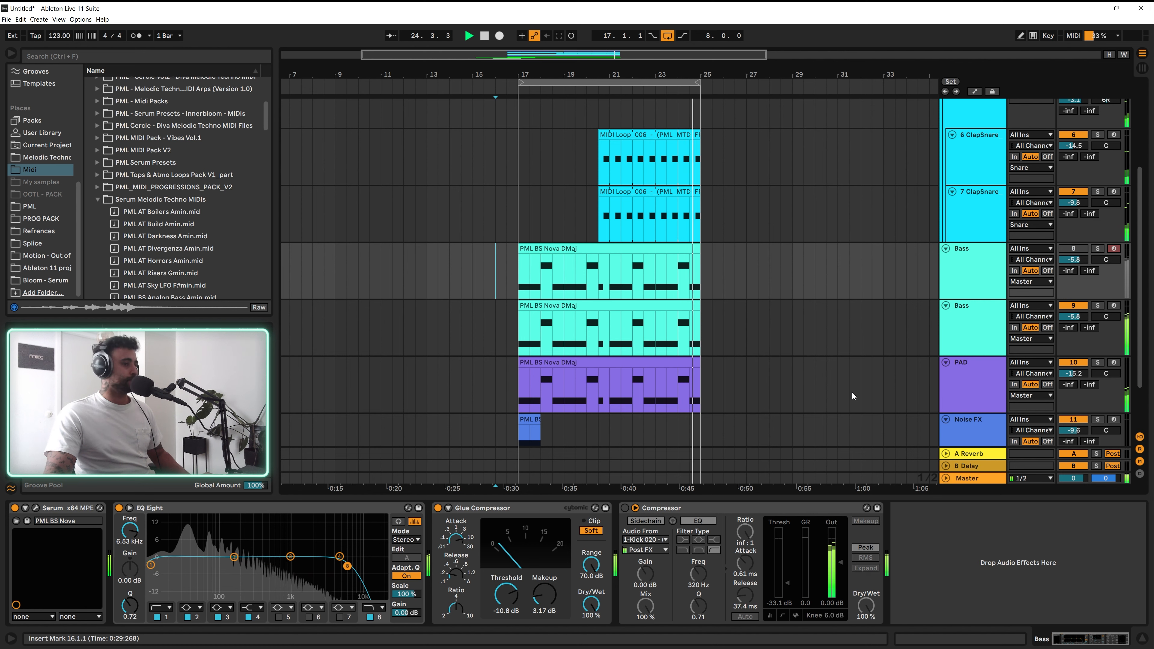
key("space")
- Examine the device chains on the second ClapSnare track and the Noise FX track
left_click(519, 201)
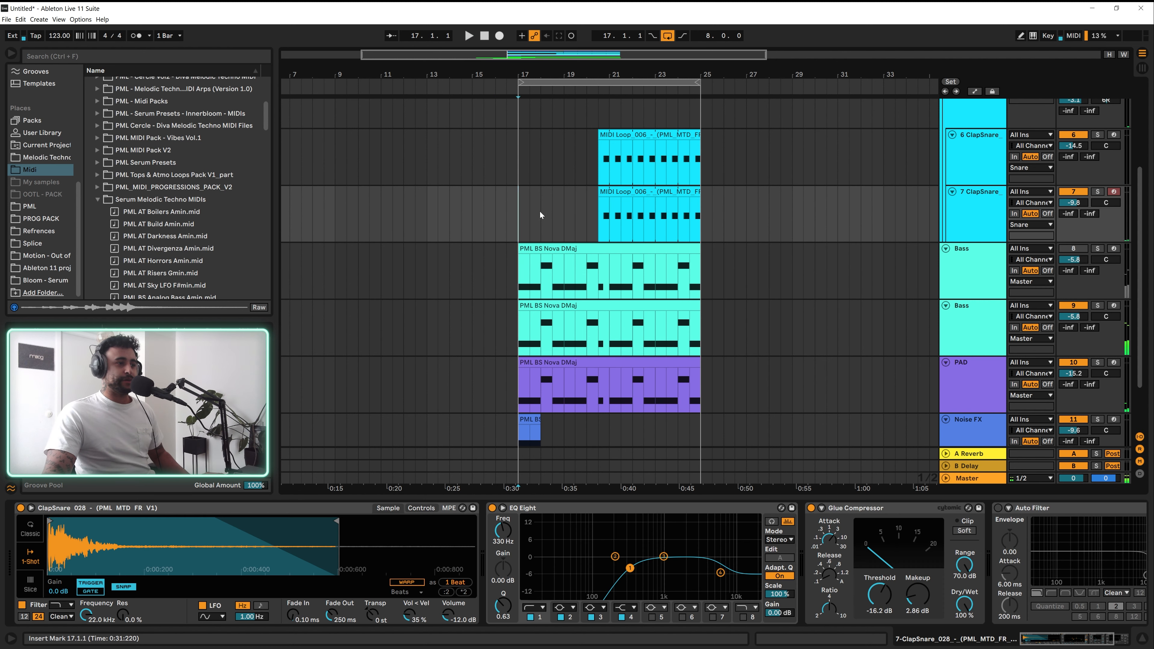
scroll(548, 209, "down", 2)
left_click(964, 386)
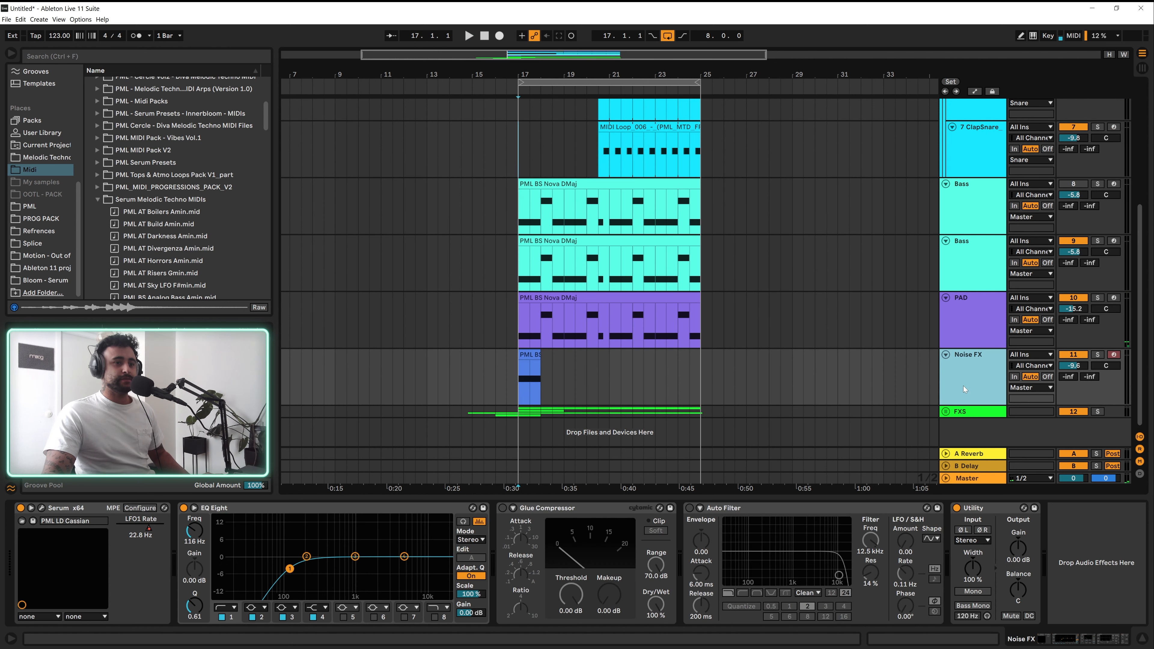
scroll(980, 198, "up", 3)
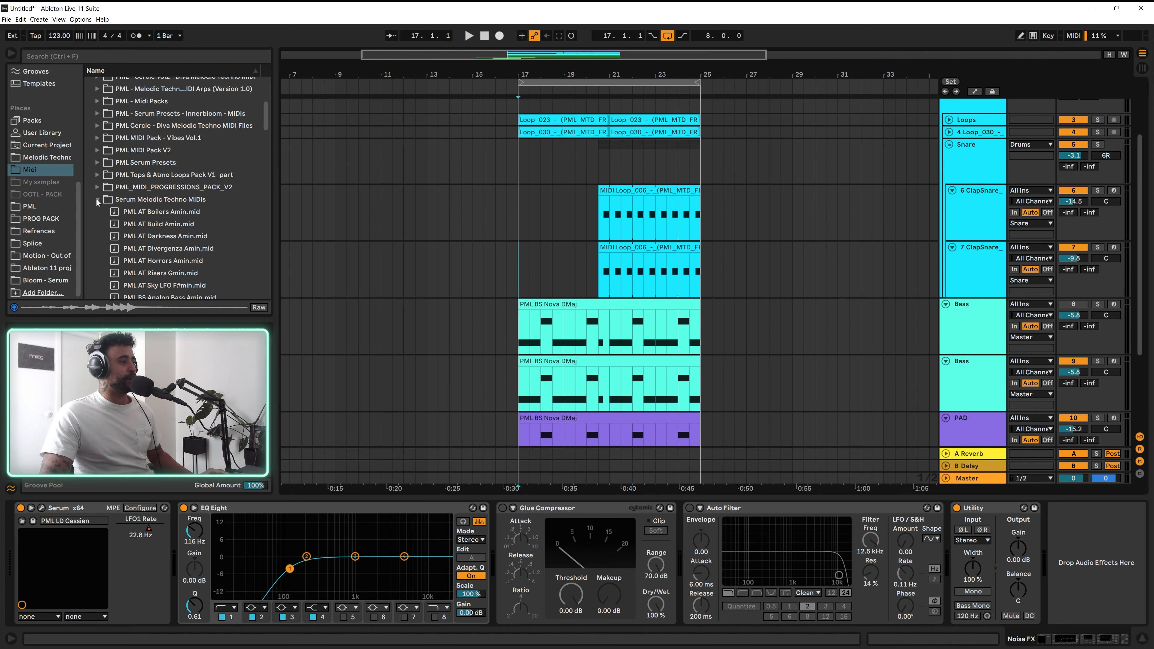
- Collapse the Serum Melodic Techno MIDIs folder and browse the PML - Melodic Techno Drum Sample Pack in the PML place
left_click(112, 197)
scroll(120, 161, "up", 3)
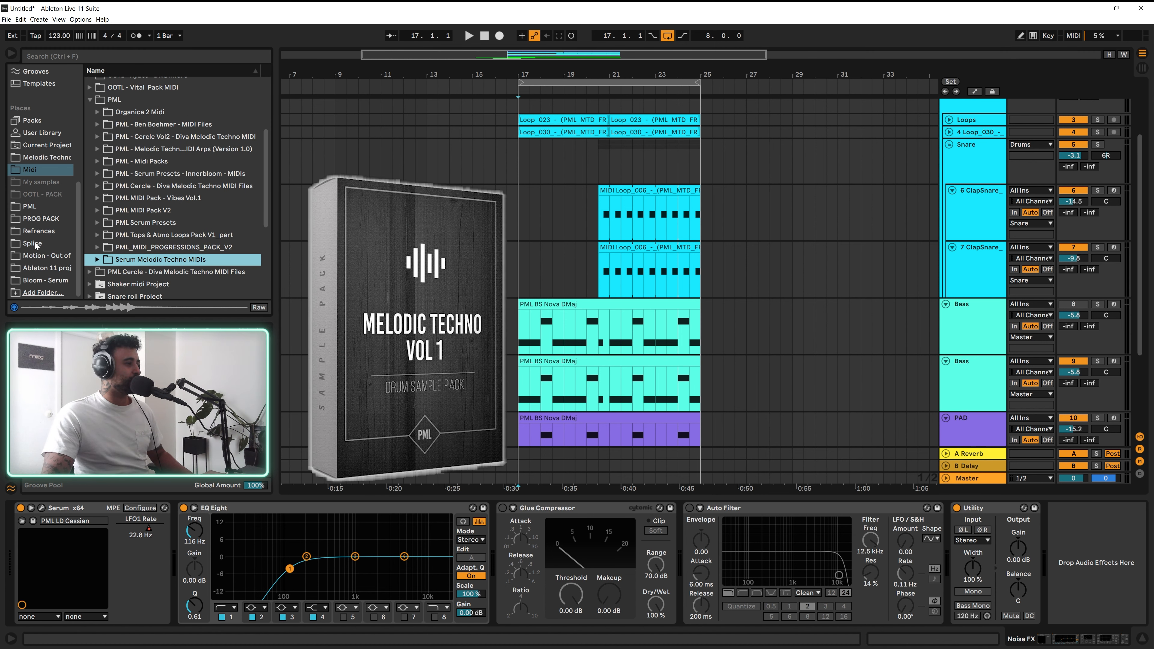
left_click(29, 206)
scroll(112, 233, "up", 5)
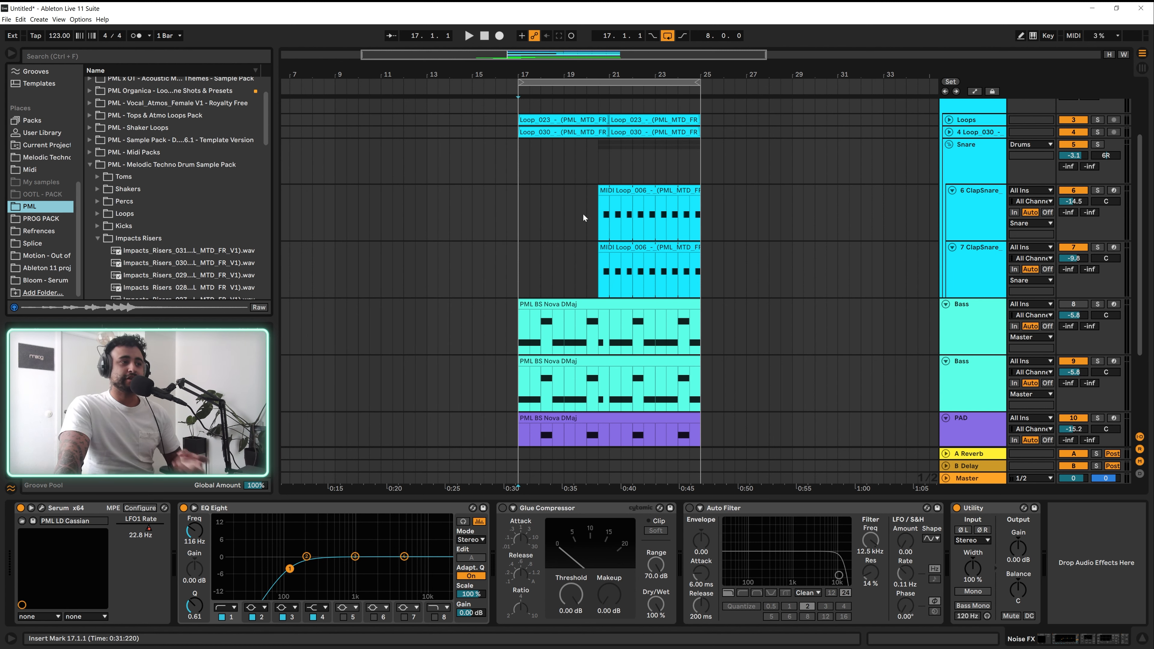
- Solo the FXS group and play it from bar 16
left_click(598, 228)
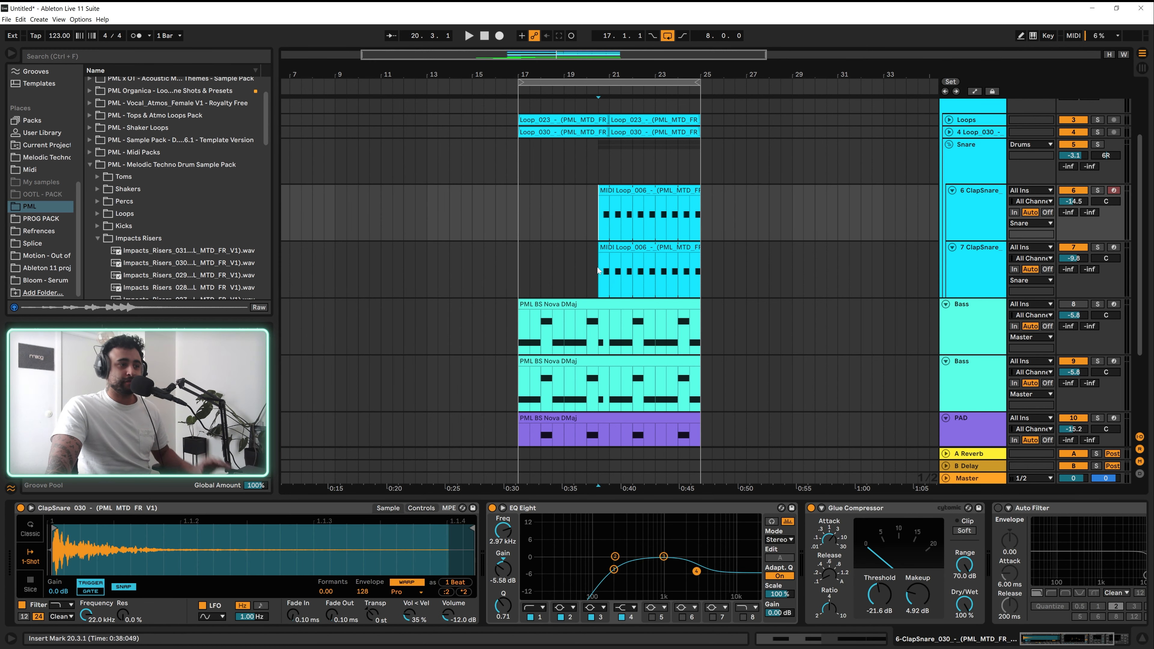
scroll(536, 394, "down", 5)
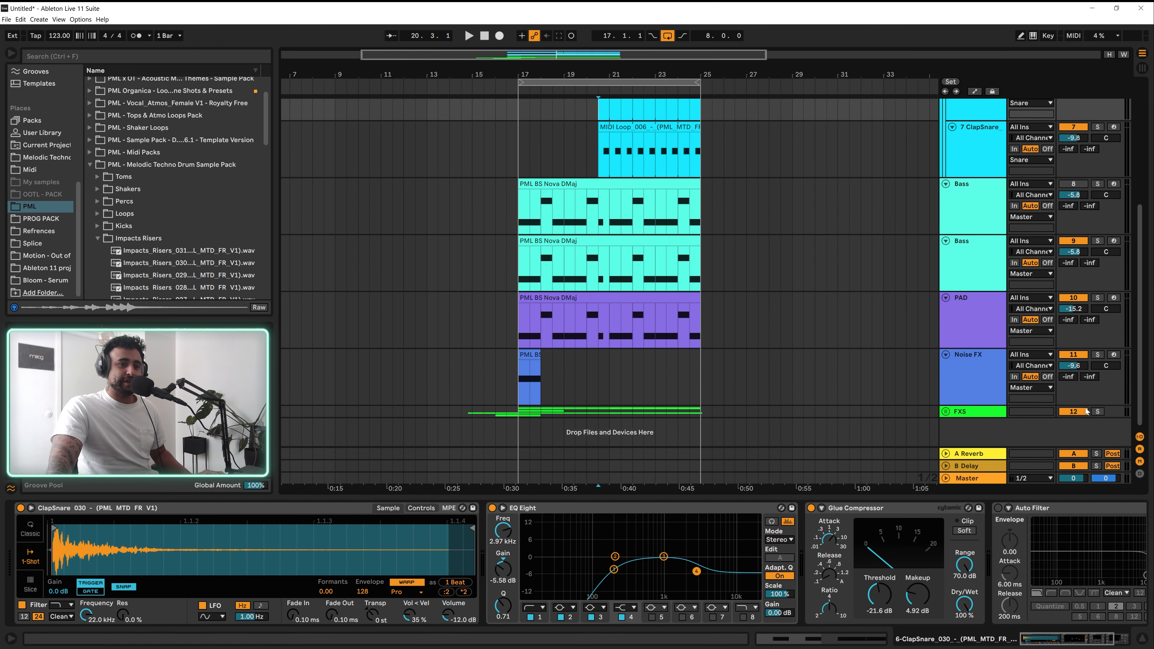
left_click(1098, 412)
left_click(497, 412)
key("space")
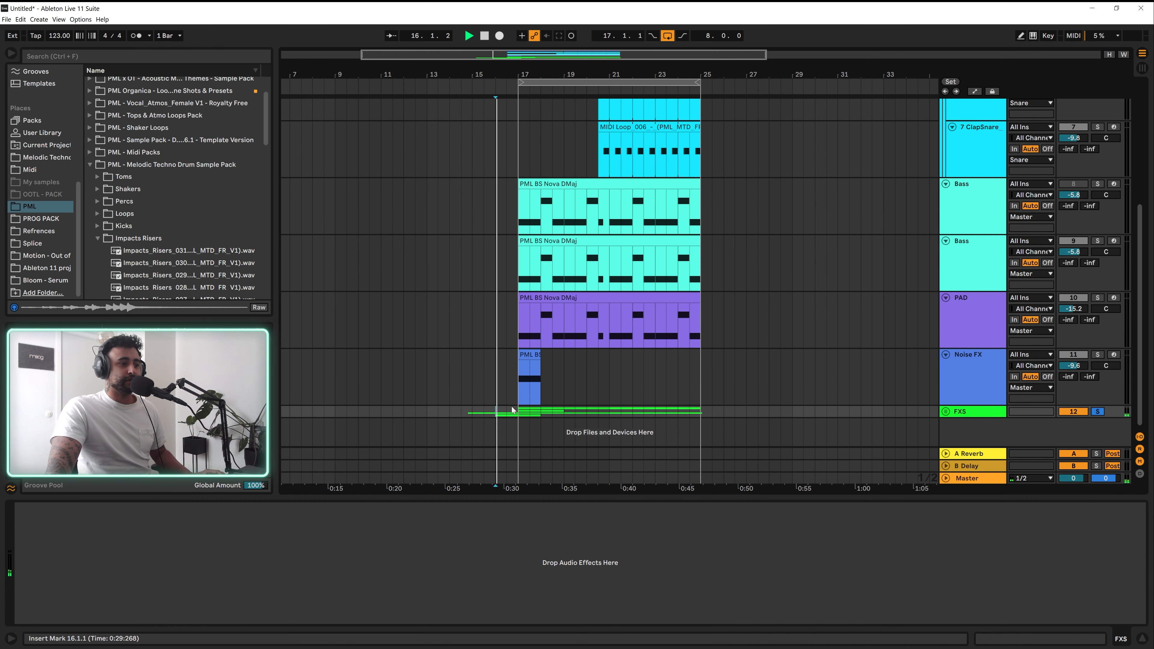